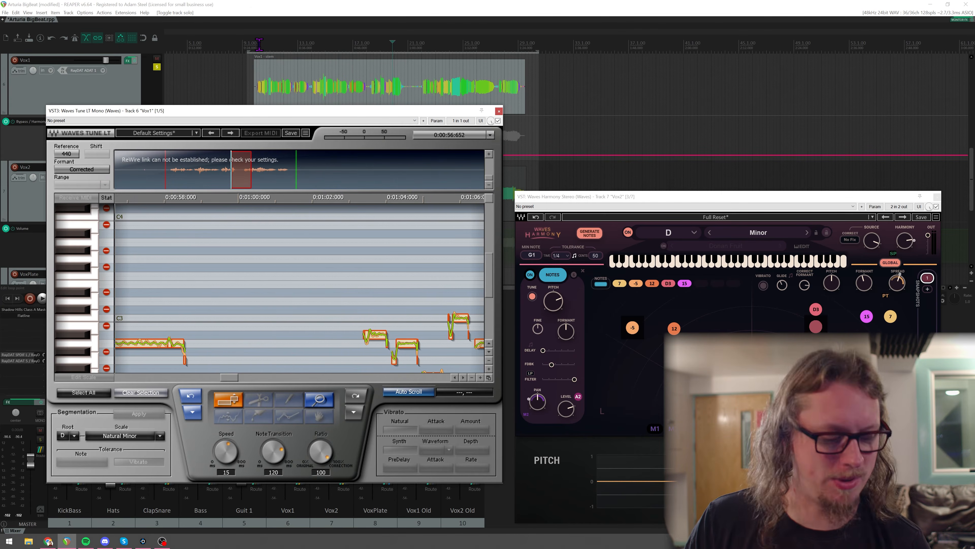
Close the Waves Tune window, open the CLA-76 compressor on Vox1 and listen to the vocal from the start of its clip.
left_click(499, 111)
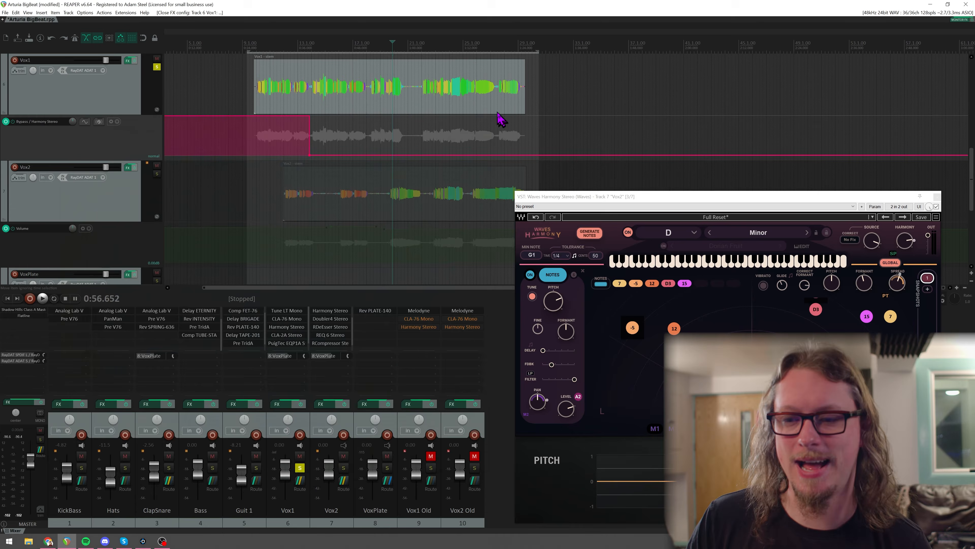
left_click(288, 319)
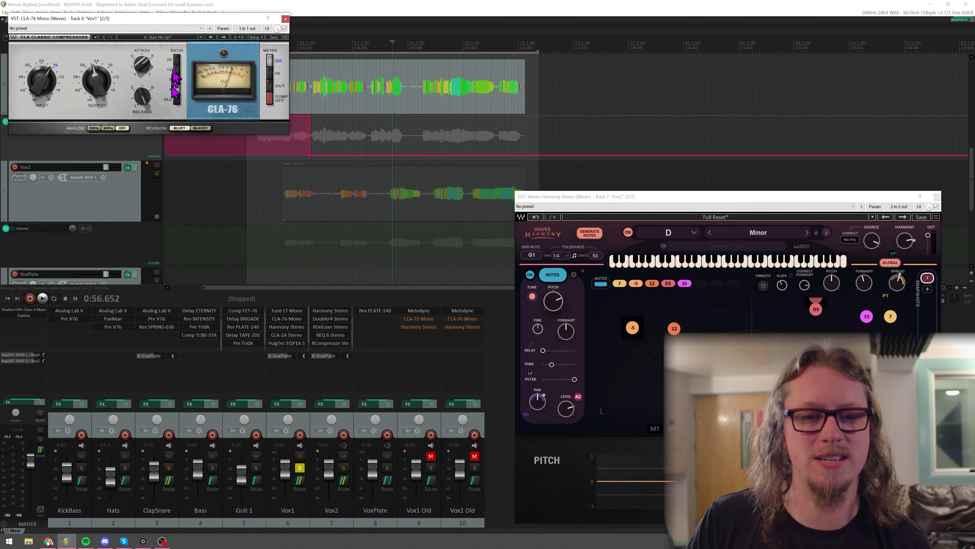
left_click_drag(182, 21, 223, 178)
left_click(260, 46)
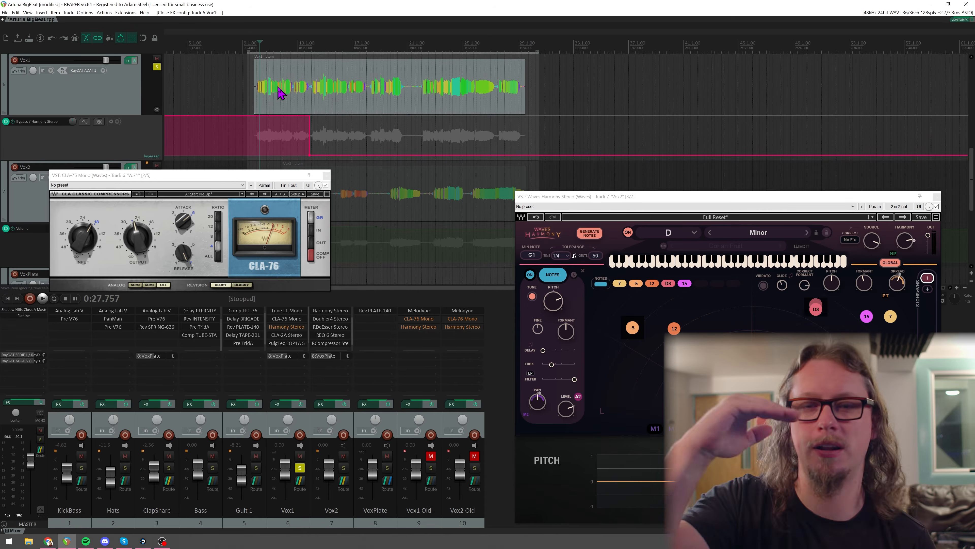
key("space")
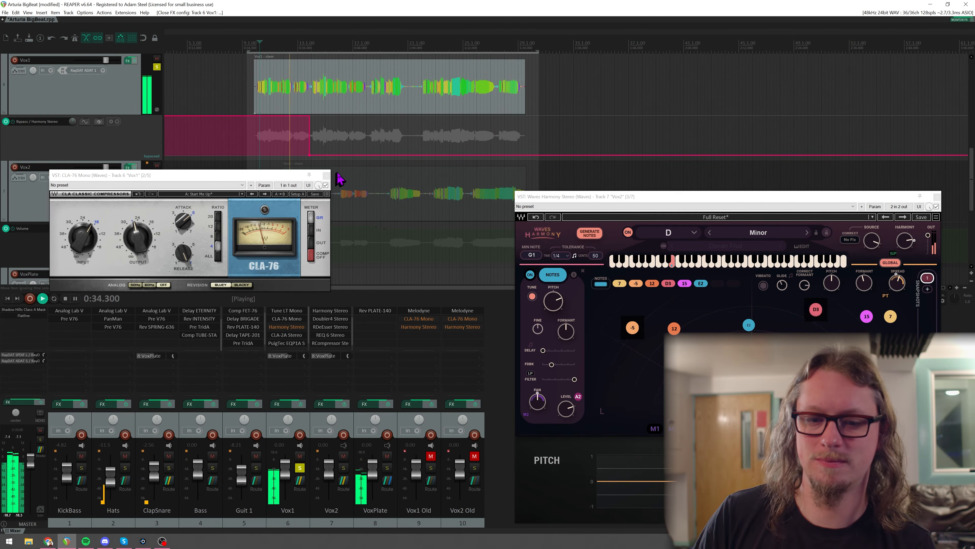
key("space")
left_click(327, 175)
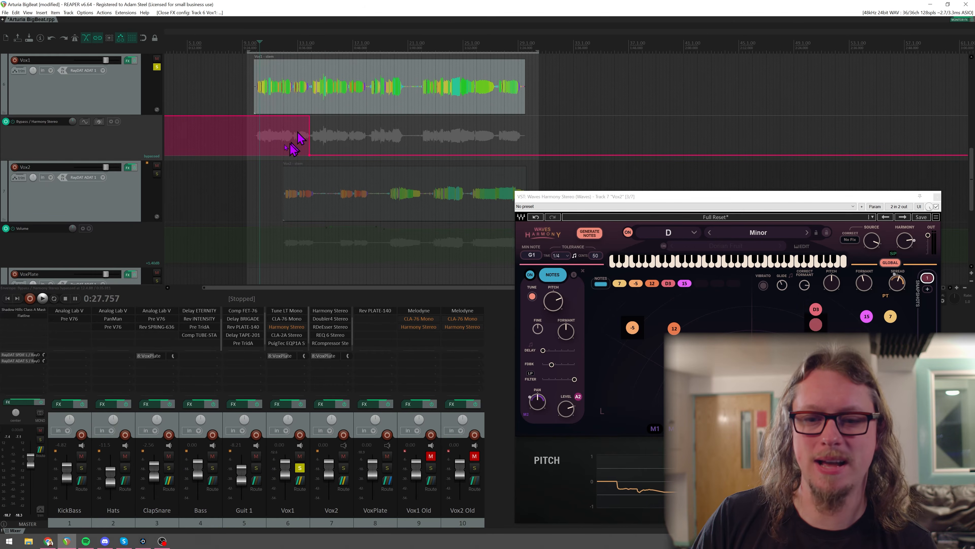
Inspect the Harmony, CLA-2A and PuigTec EQP1A plugins on the Vox1 track one after another.
left_click(288, 330)
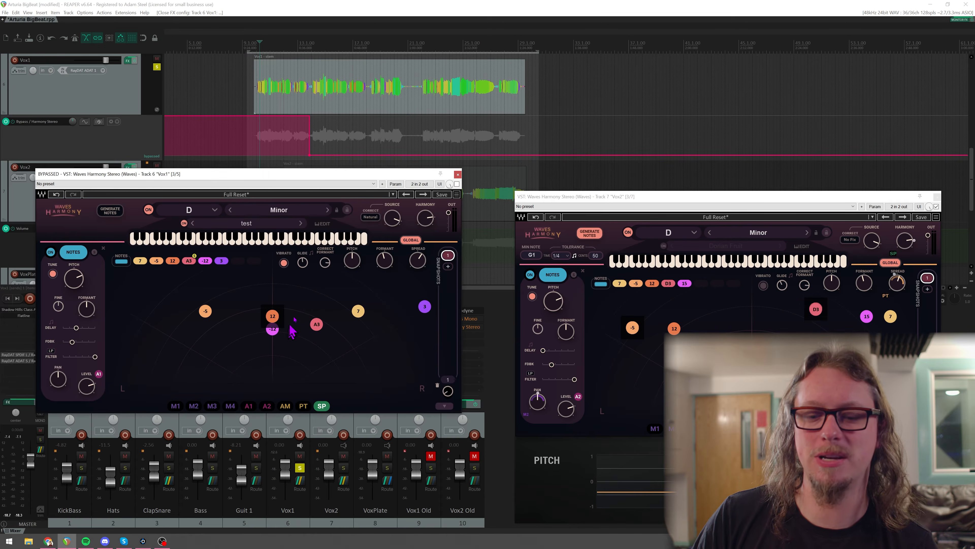
left_click(458, 174)
left_click(299, 335)
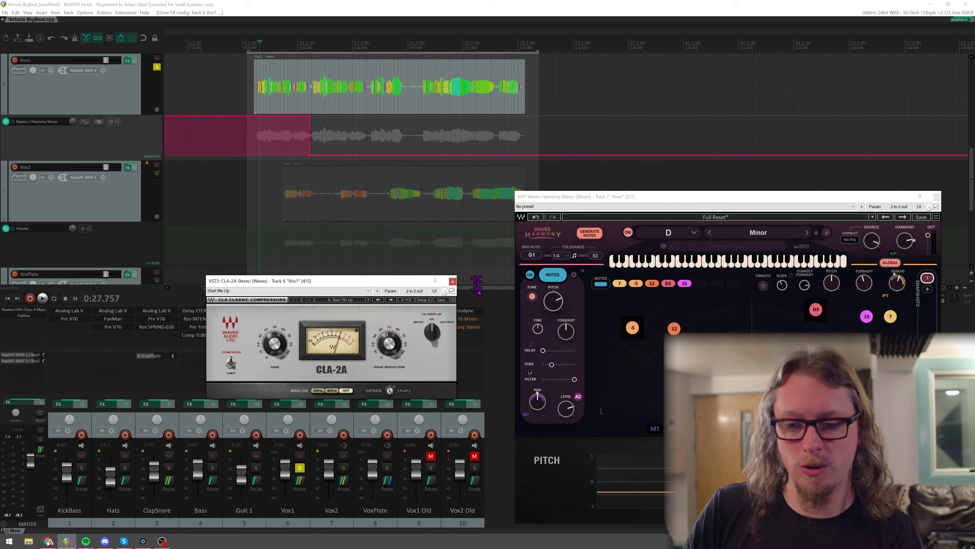
left_click(452, 281)
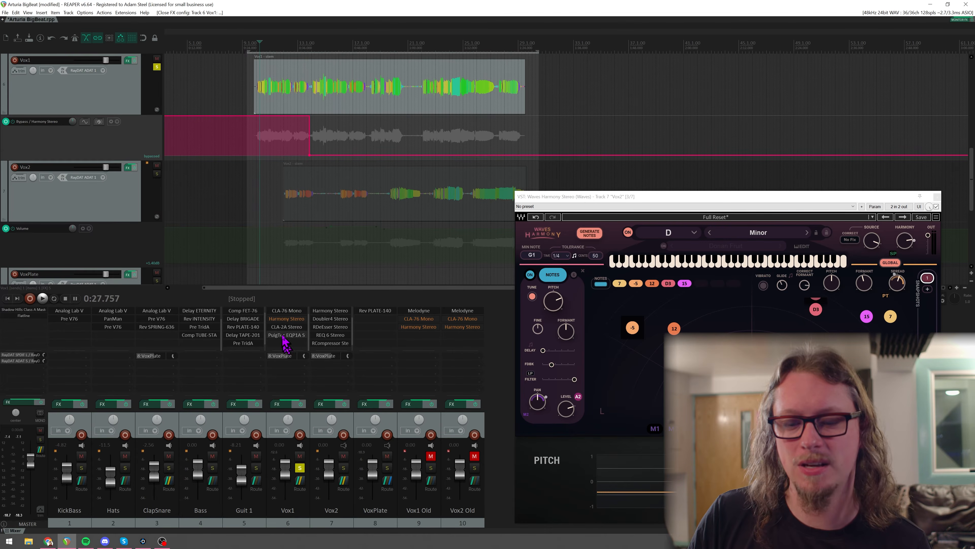
left_click(283, 335)
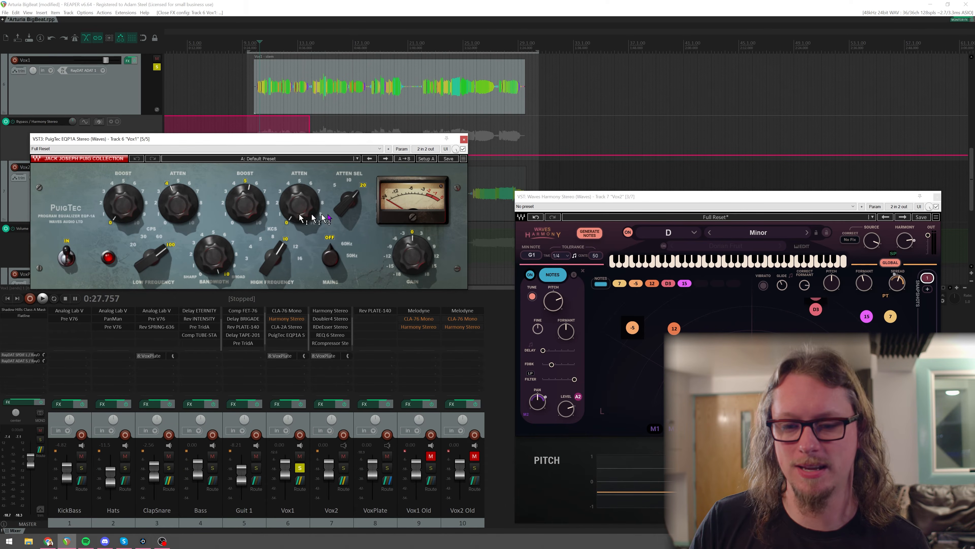
left_click(465, 139)
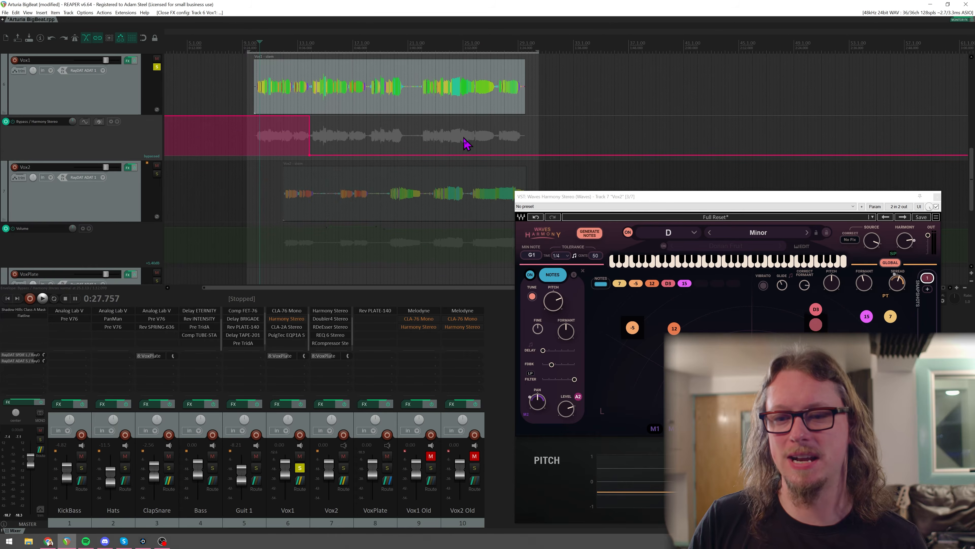
scroll(288, 331, "up", 1)
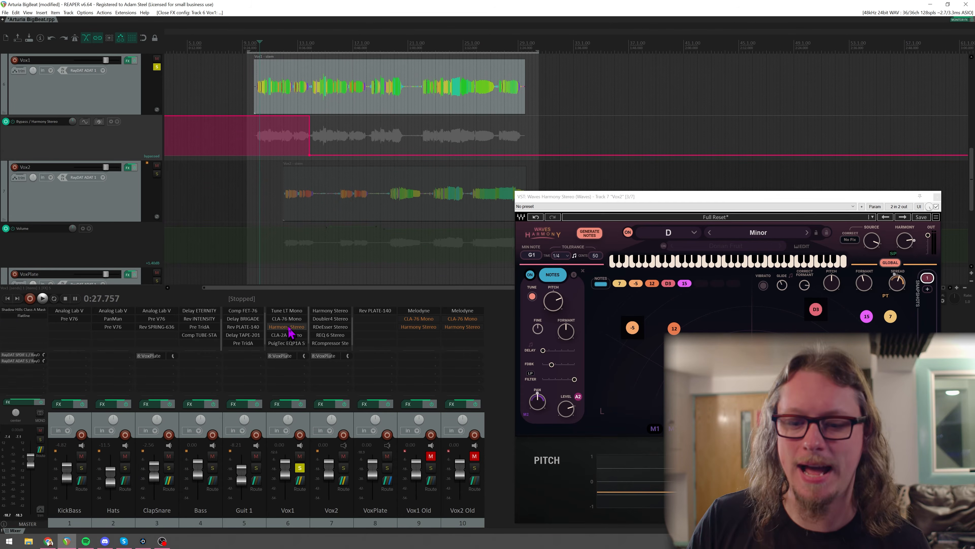
Place the edit cursor where Vox1's Harmony bypass ends, and open that track's Harmony plugin with its 12 voice selected.
left_click(309, 43)
left_click_drag(279, 325, 269, 337)
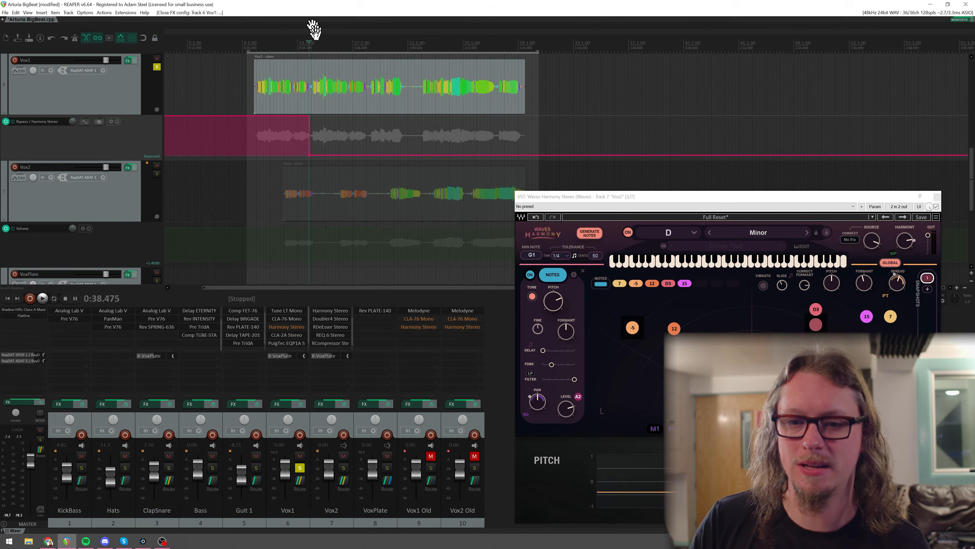
left_click(295, 329)
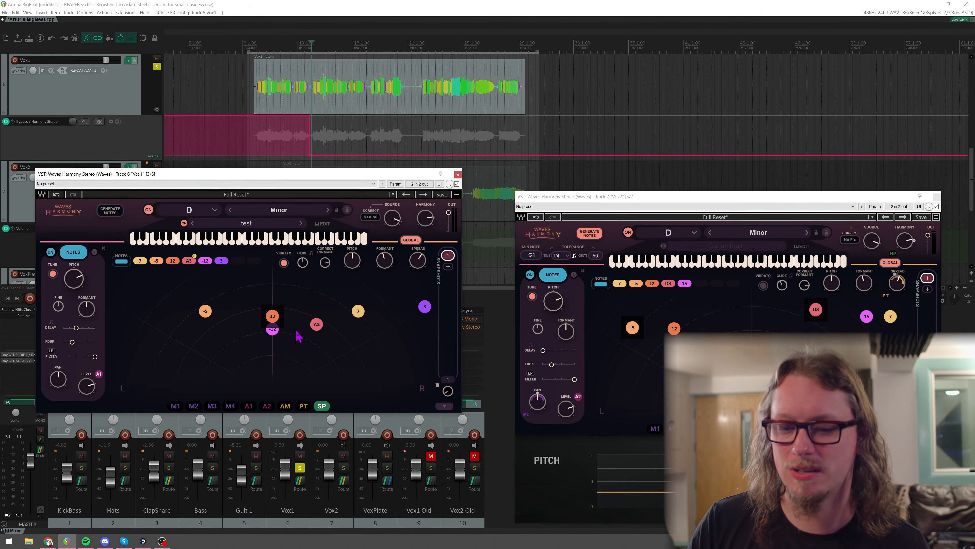
left_click_drag(272, 177, 272, 92)
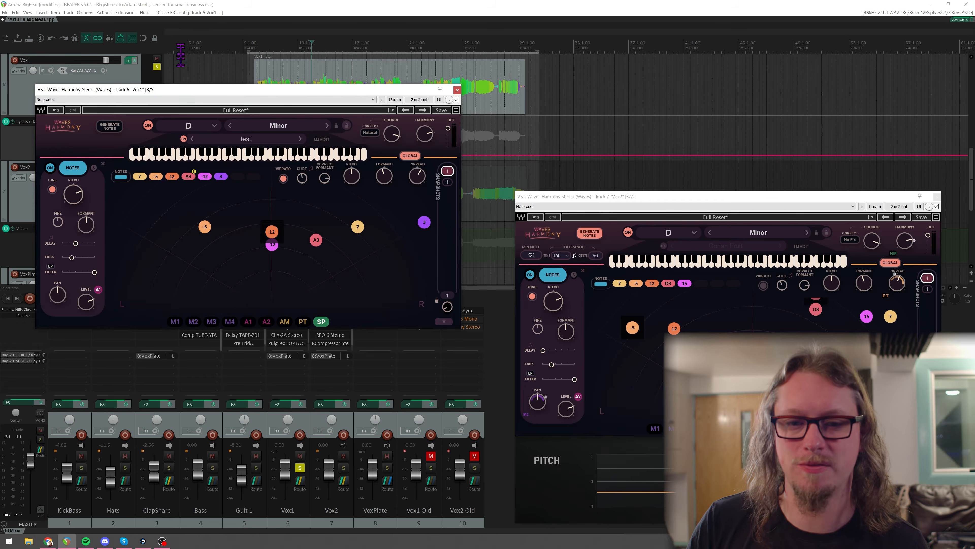
left_click_drag(188, 90, 189, 195)
left_click(273, 341)
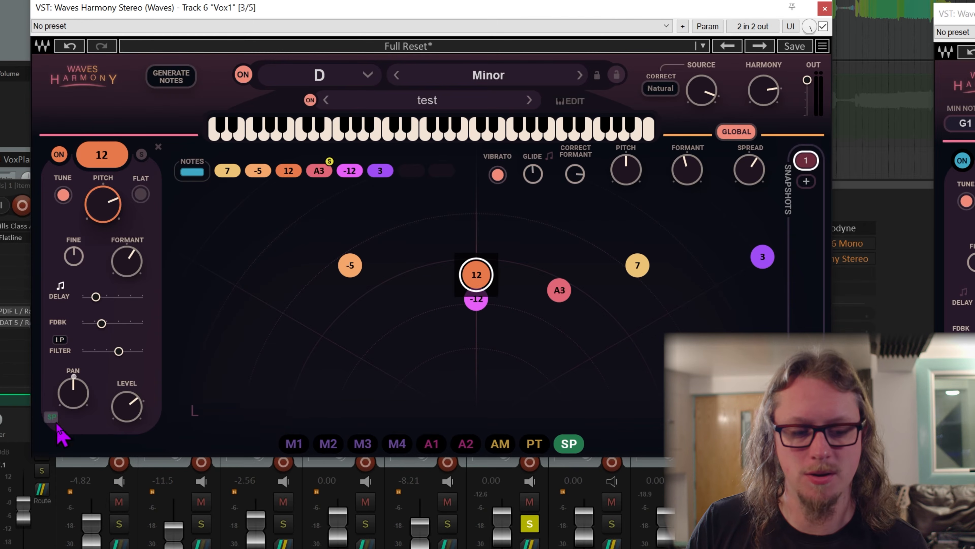
During playback, switch off the "test" custom scale and release the solo on the A3 harmony voice.
key("space")
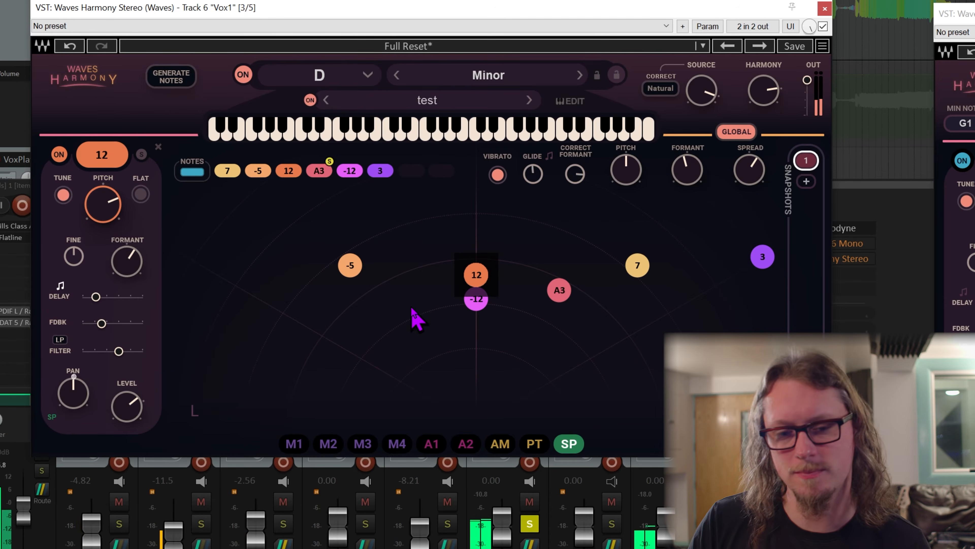
left_click(311, 100)
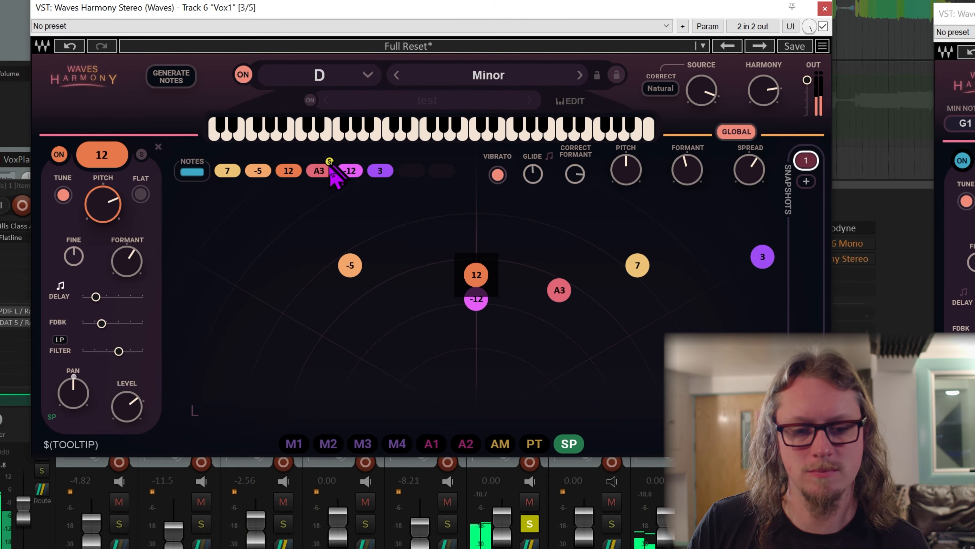
left_click(320, 171)
left_click(142, 154)
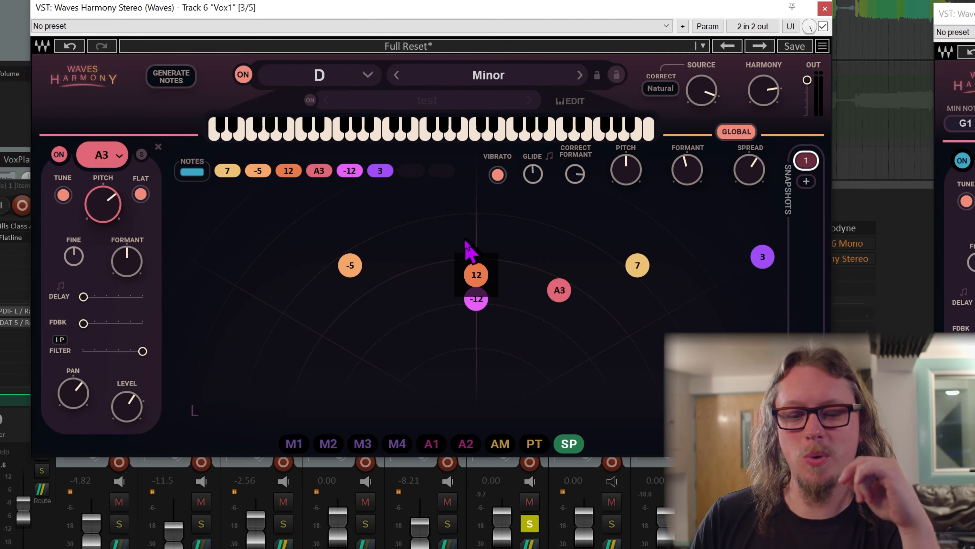
Return to the settings for all notes and switch Generate Notes on and back off.
left_click(446, 241)
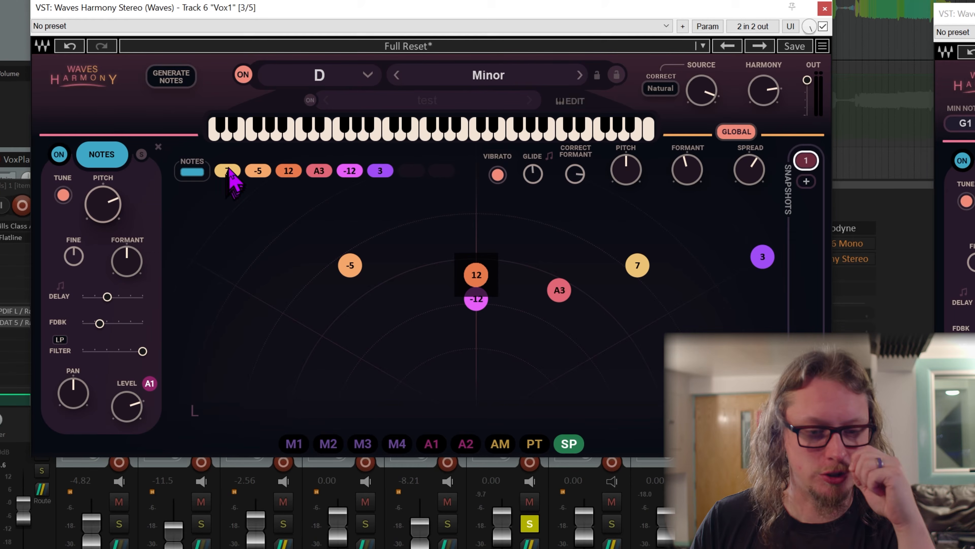
left_click(169, 79)
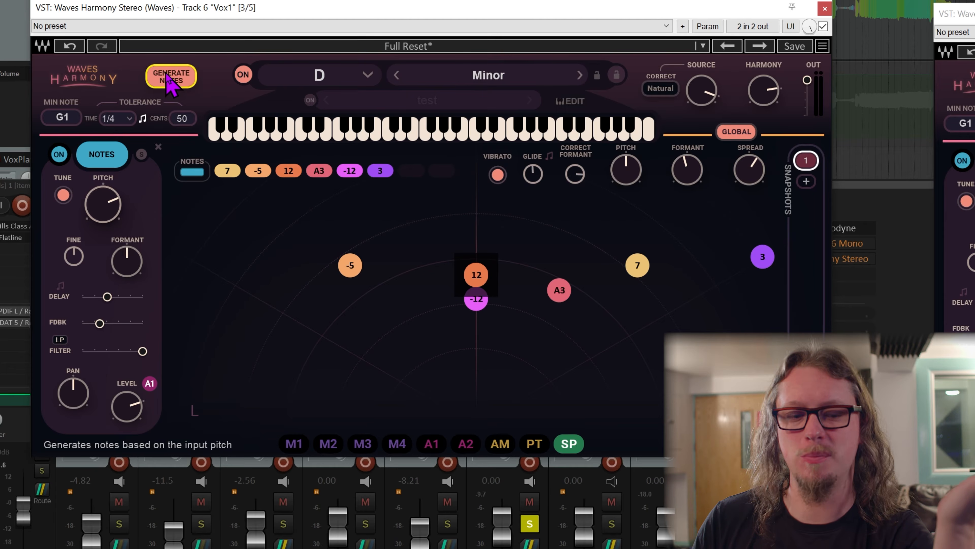
left_click(169, 79)
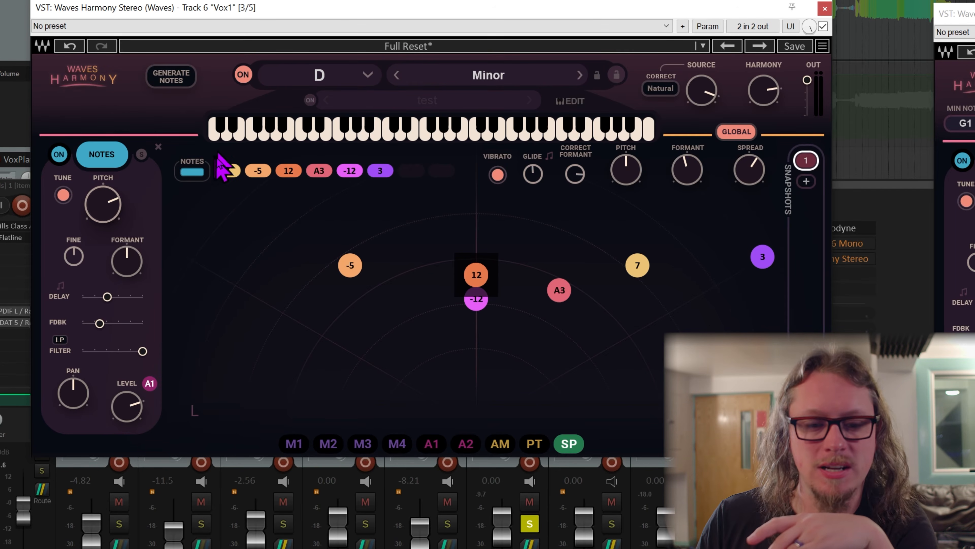
Solo the 7 harmony voice, listen to it in playback and release the solo.
left_click(231, 170)
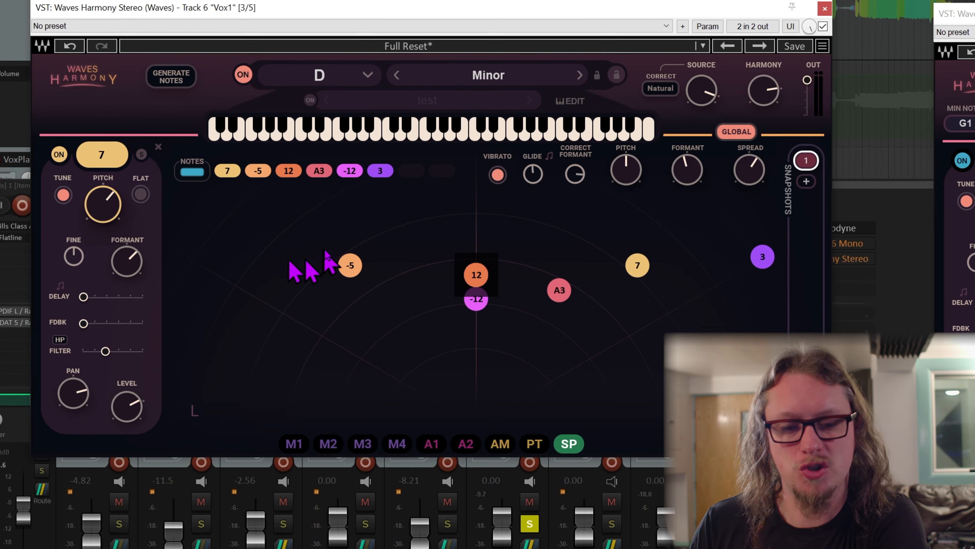
left_click(639, 266)
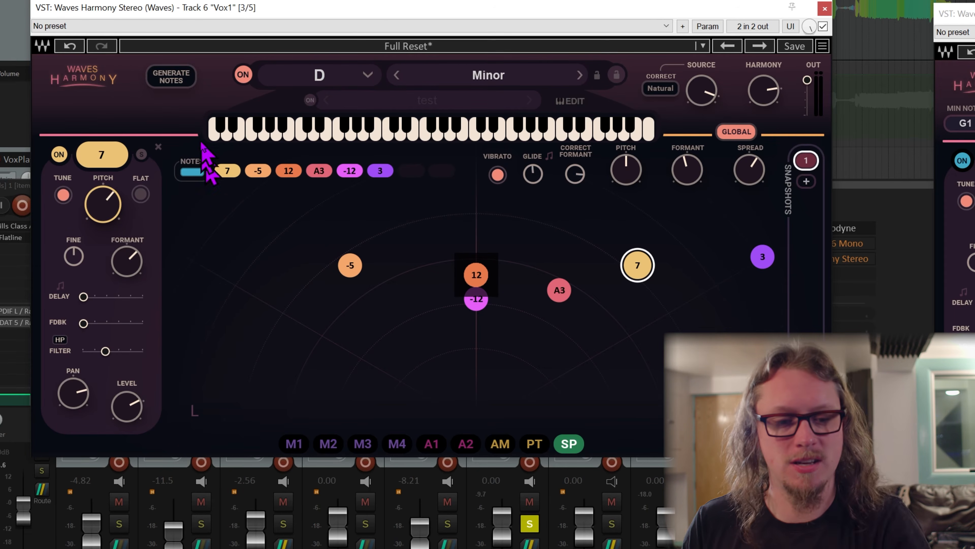
left_click(141, 154)
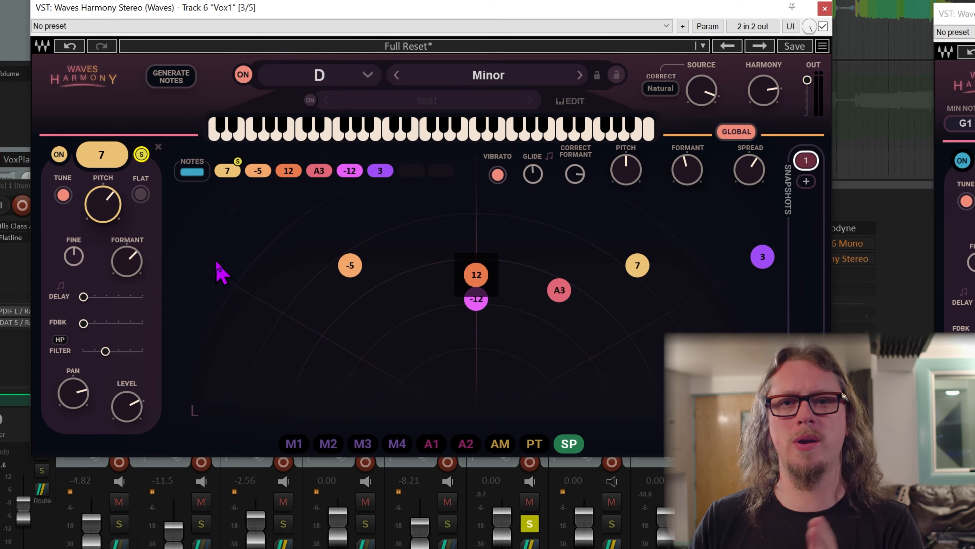
key("space")
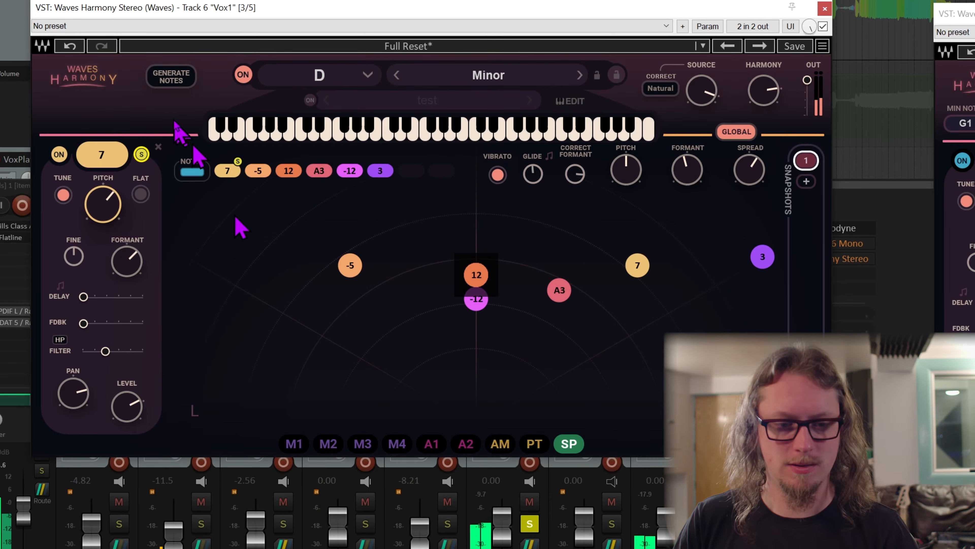
left_click(141, 155)
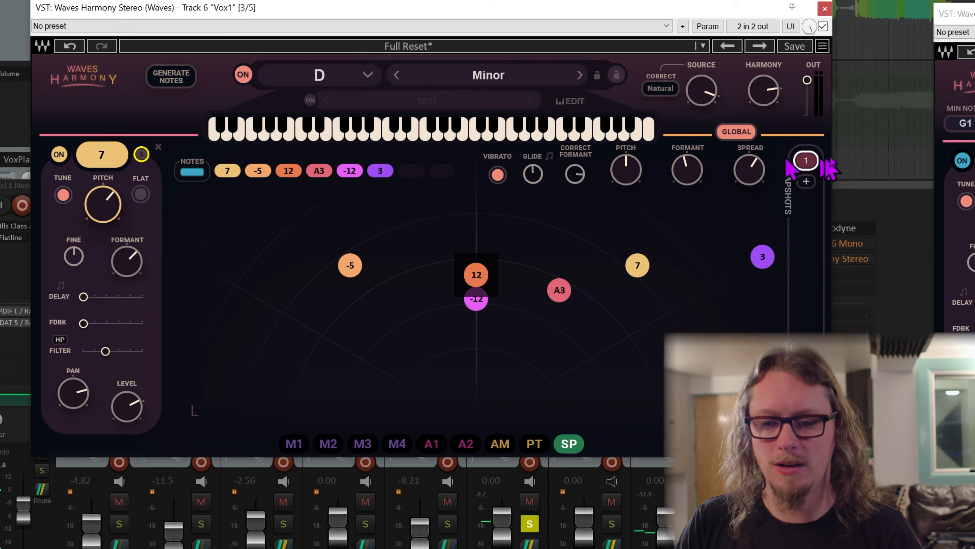
Audition the 3 harmony voice in solo, release it and compare its settings with those of the 7 voice.
left_click(763, 256)
left_click(141, 154)
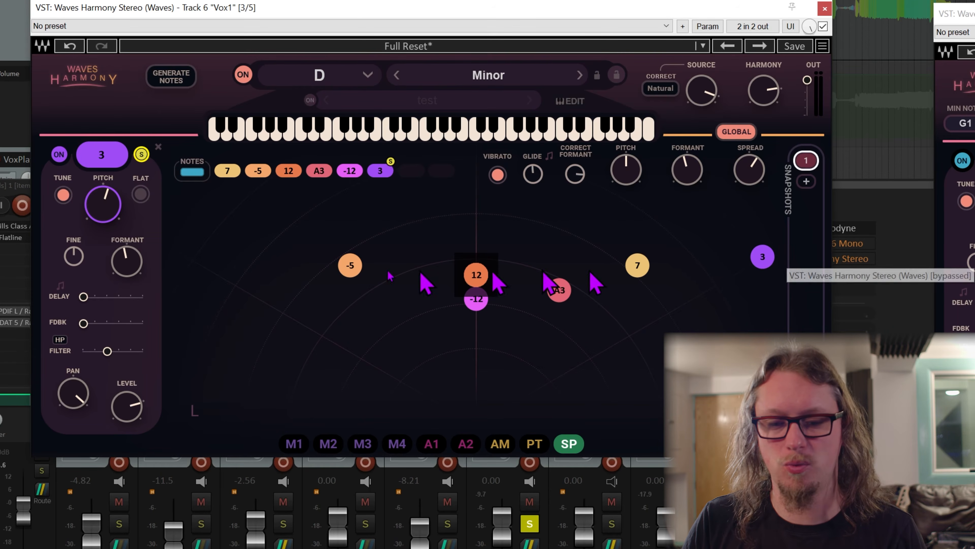
left_click_drag(763, 256, 708, 306)
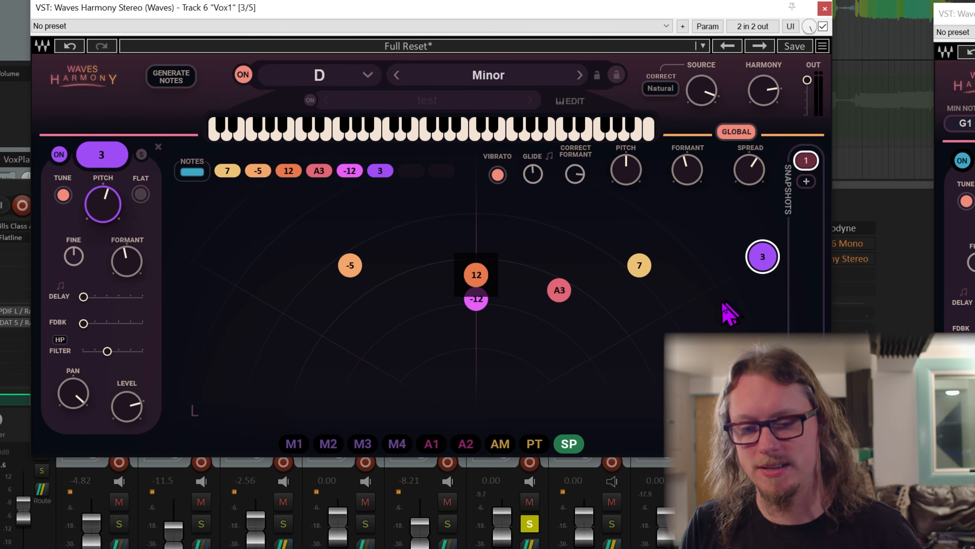
left_click(764, 255)
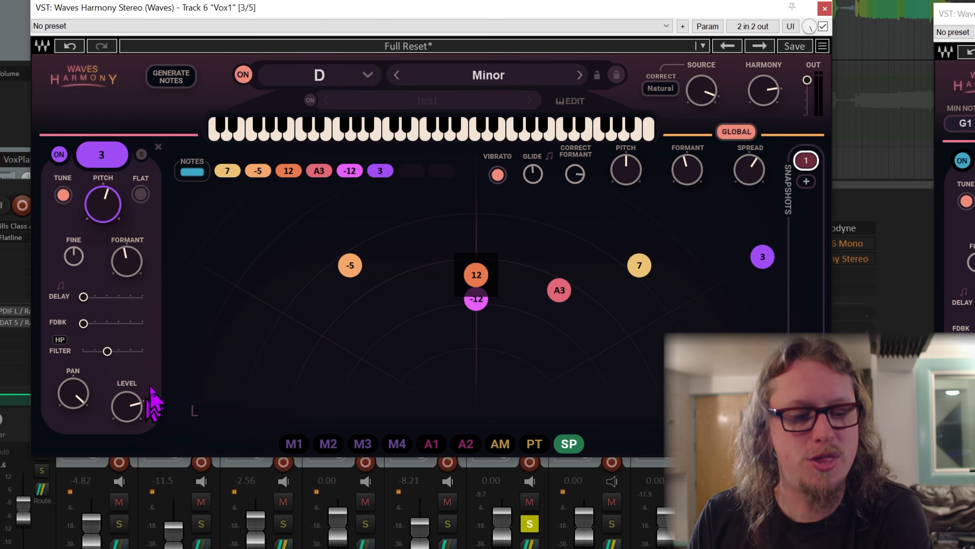
left_click(639, 269)
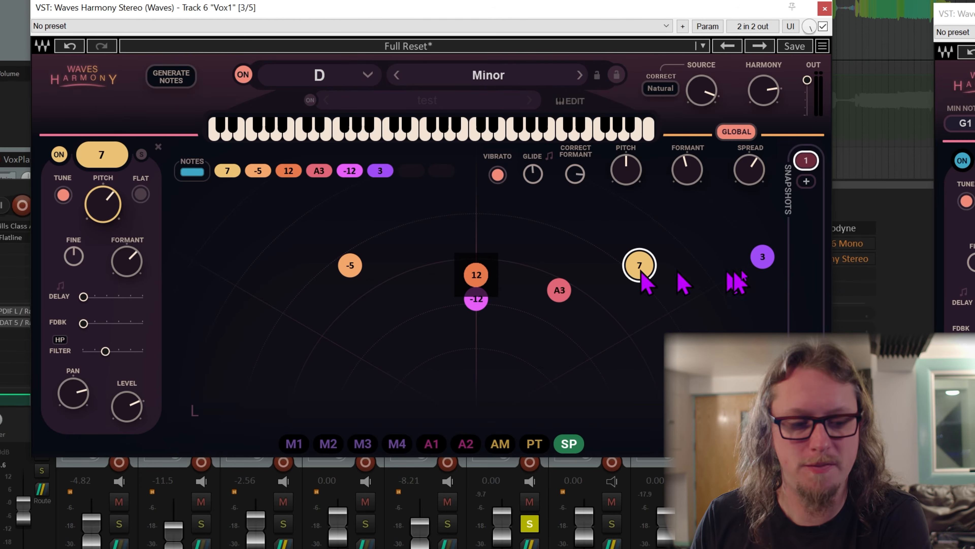
left_click(762, 256)
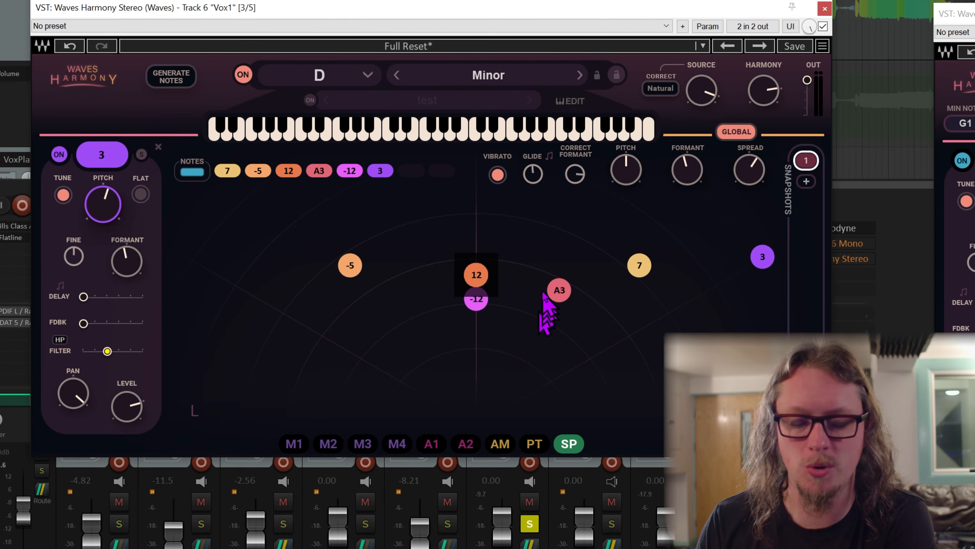
Check the 12 voice, solo the -12 harmony voice and examine its formant and filter settings.
left_click(475, 275)
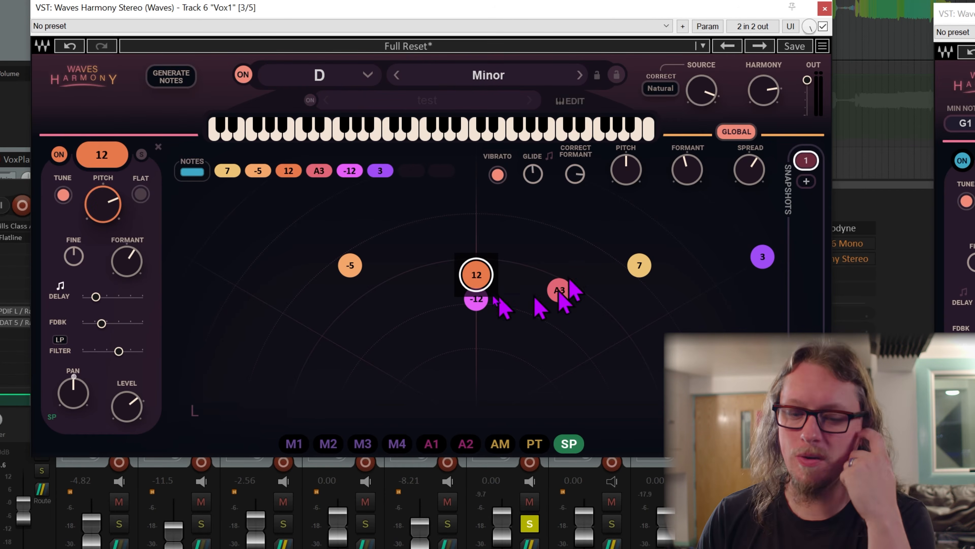
left_click(479, 308)
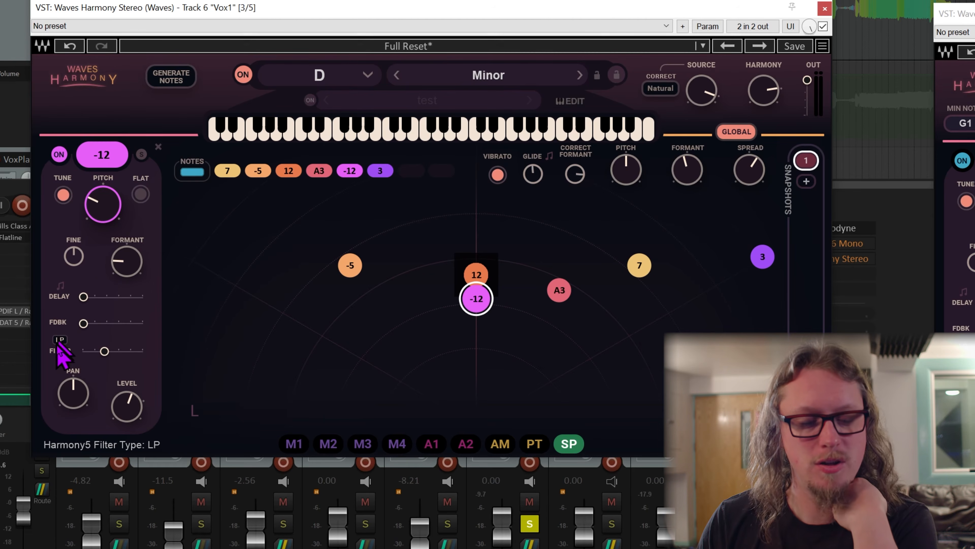
left_click(141, 154)
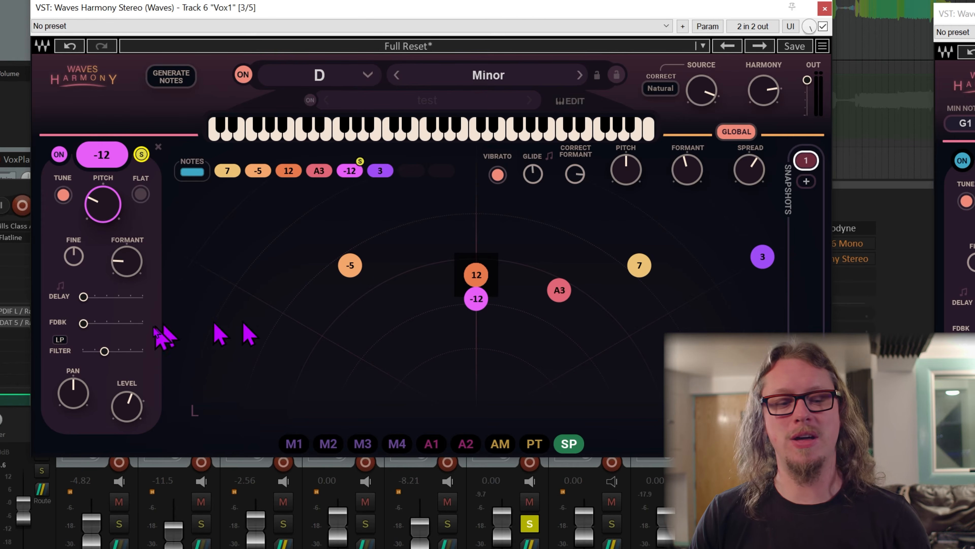
left_click(121, 262)
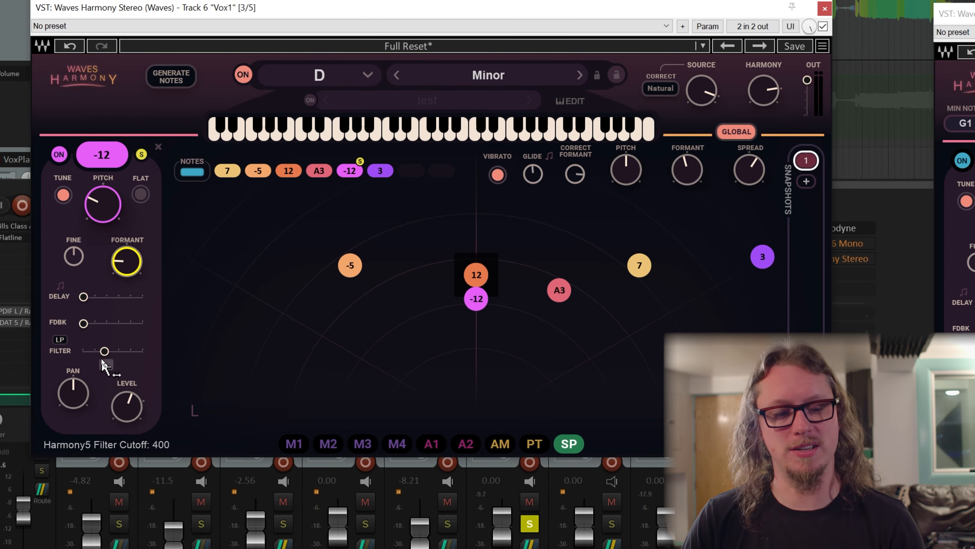
Raise the -12 voice's low-pass filter cutoff slightly, and solo the 12 harmony voice for listening.
mouse_move(105, 351)
left_mouse_down()
mouse_move(143, 350)
mouse_move(83, 351)
mouse_move(113, 351)
left_mouse_up()
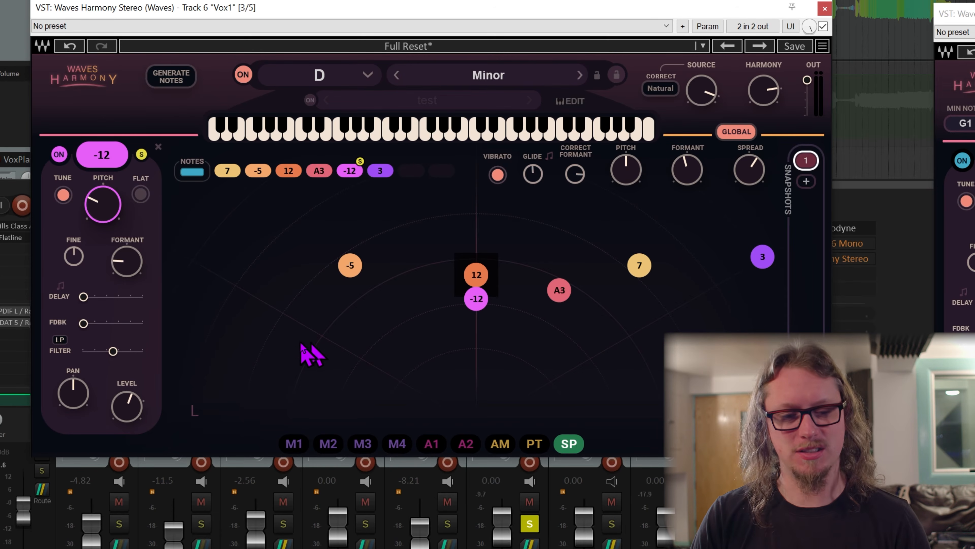
left_click(476, 274)
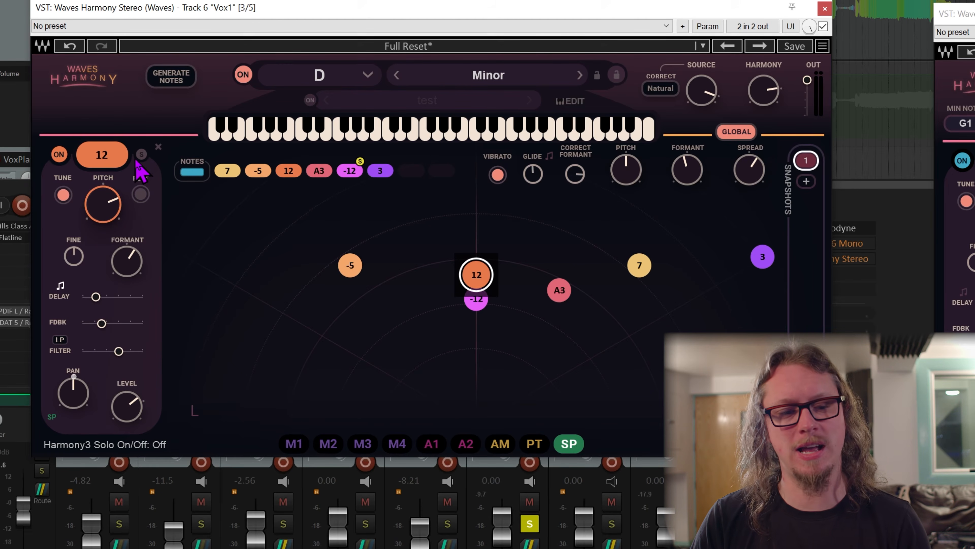
left_click(141, 155)
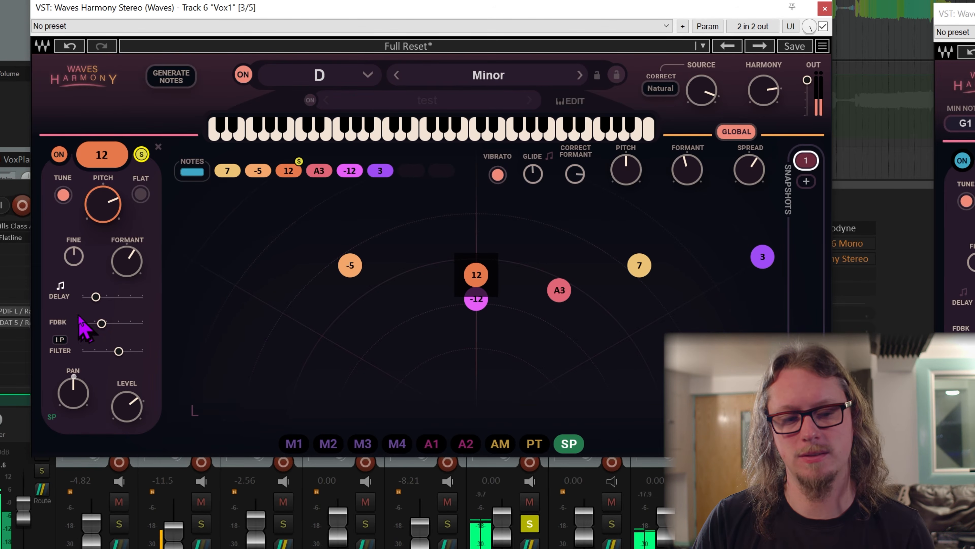
Turn off tempo sync on the 12 voice's delay, release its solo and set a short delay time by ear.
left_click(96, 297)
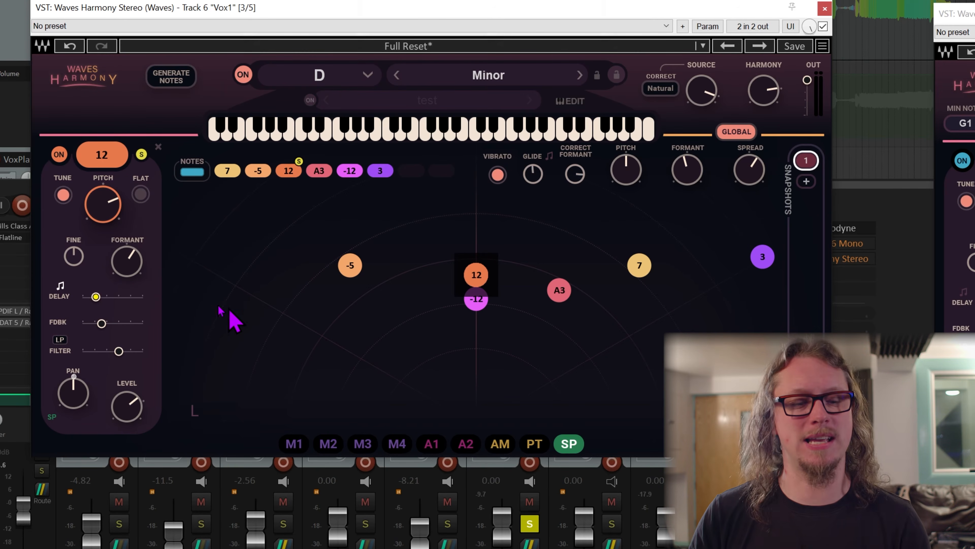
left_click_drag(96, 296, 80, 300)
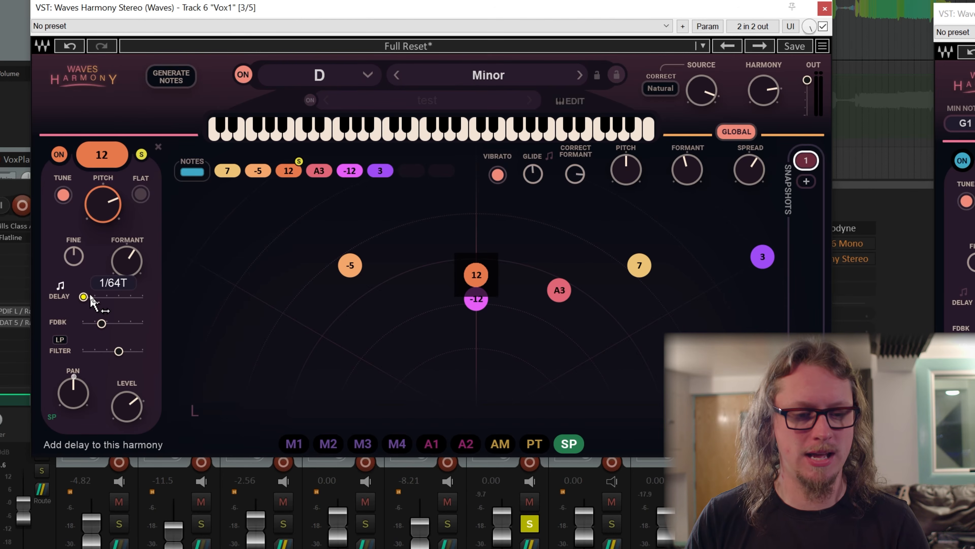
left_click(61, 285)
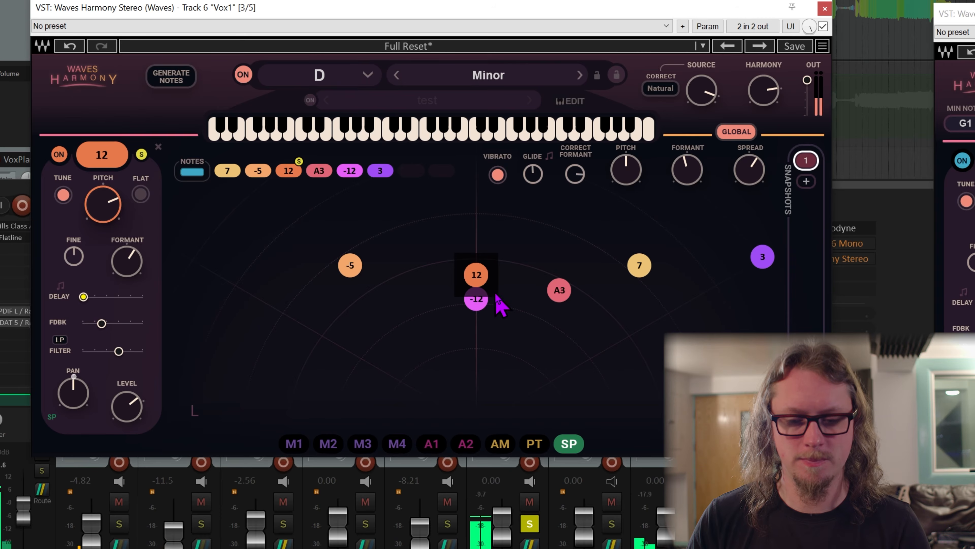
left_click(142, 154)
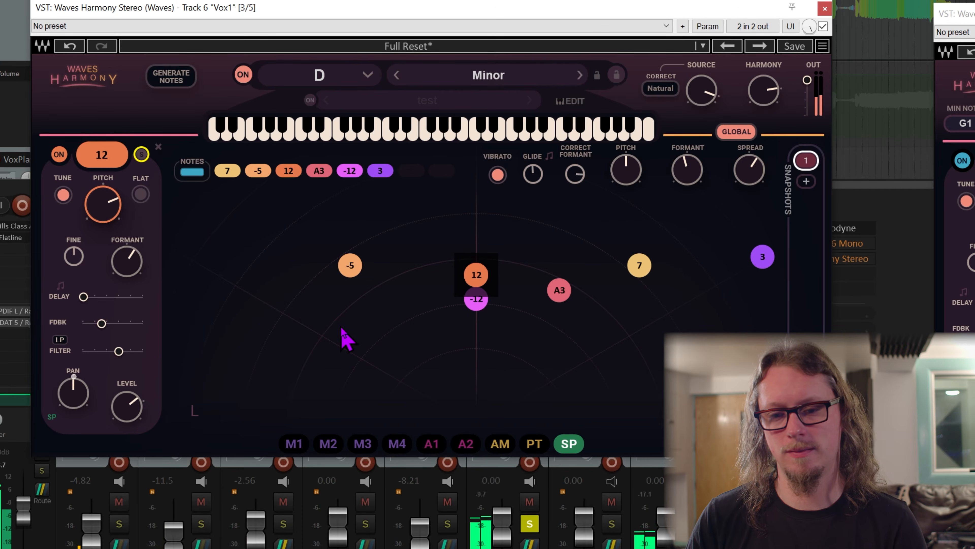
left_click_drag(83, 297, 89, 297)
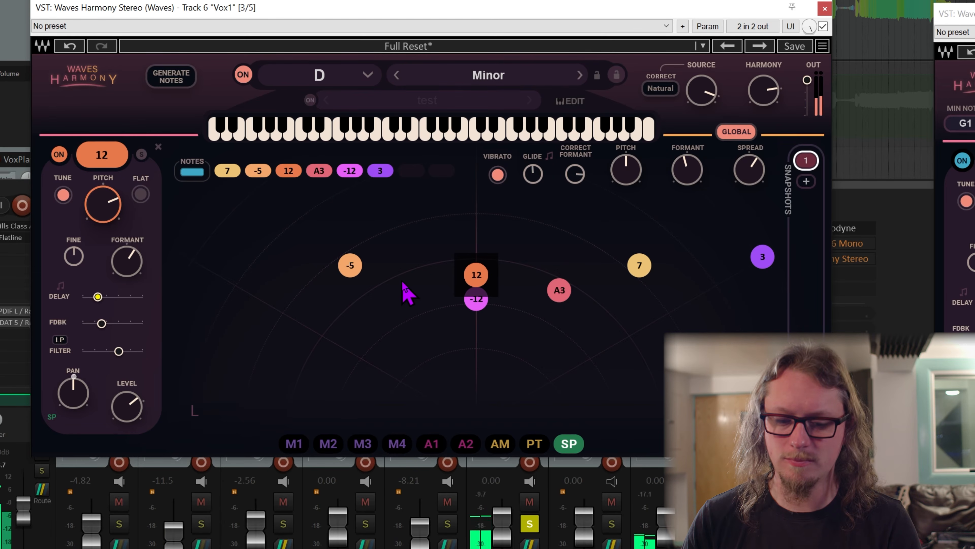
left_click_drag(98, 296, 97, 296)
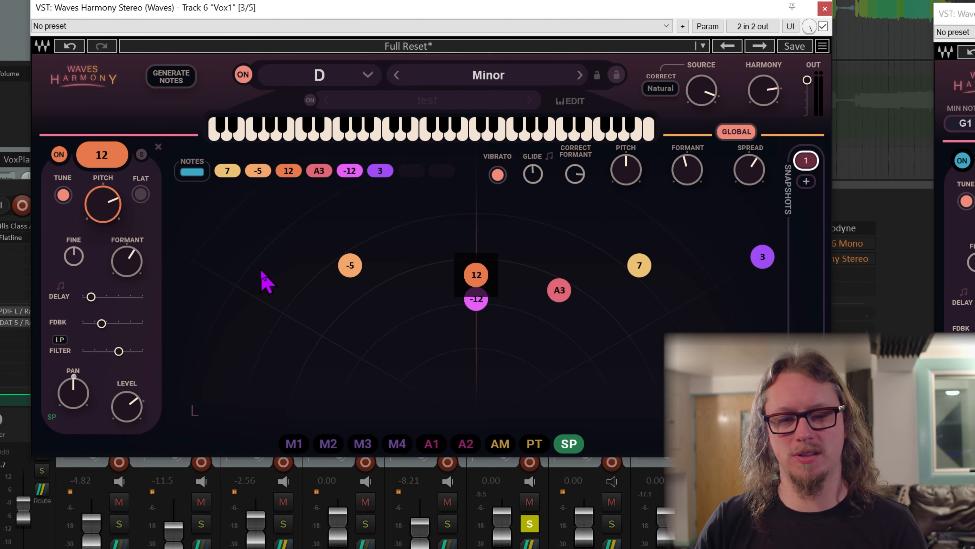
Examine the A3 voice's settings and the global Correct Formant, Glide, Formant and Spread controls.
left_click(450, 212)
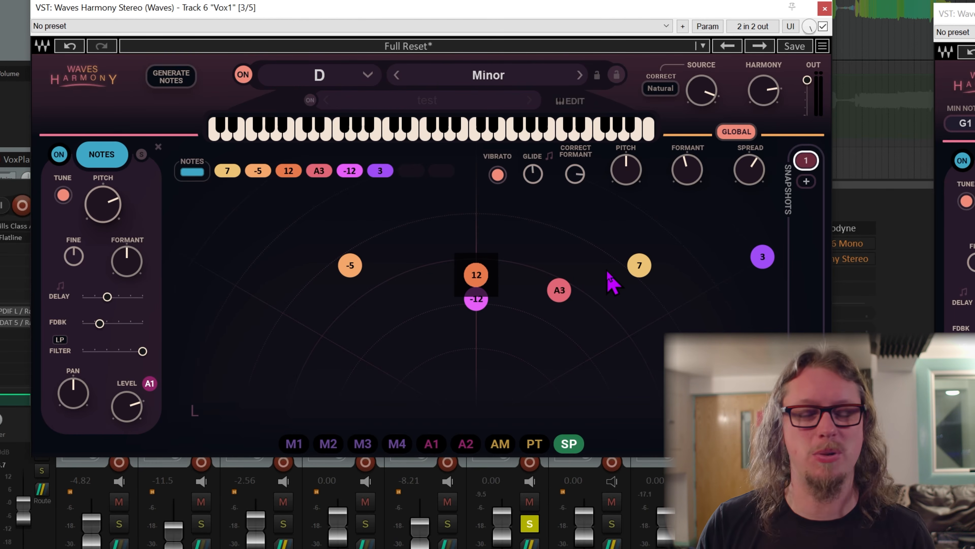
left_click(559, 291)
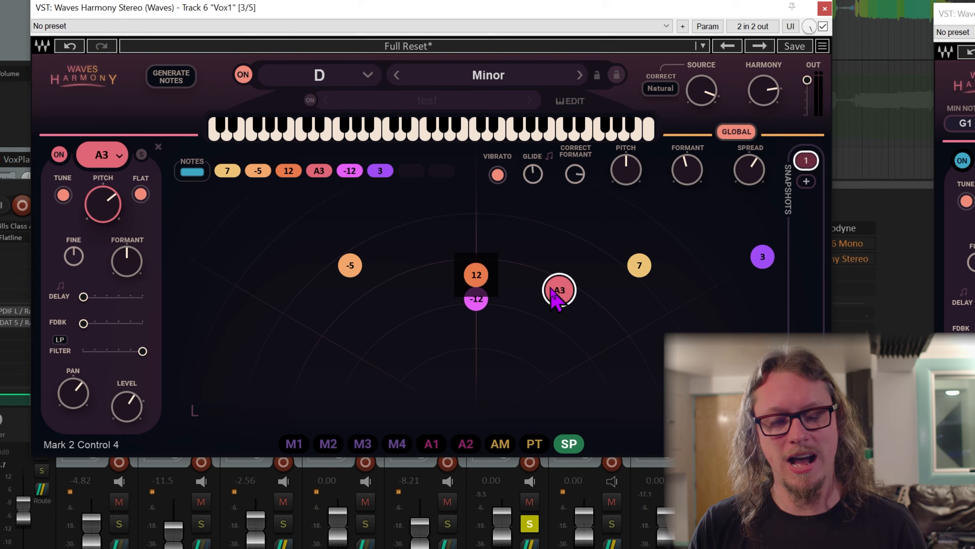
left_click(571, 174)
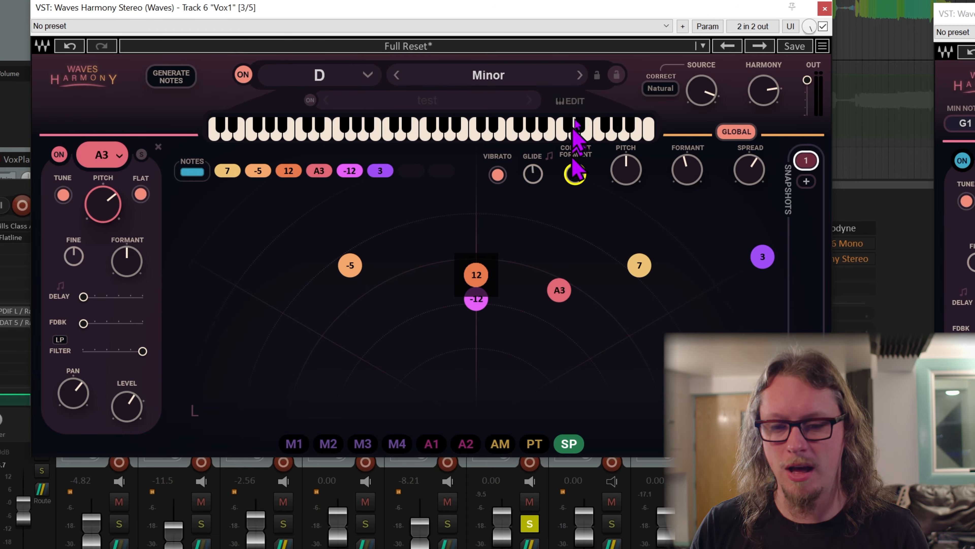
left_click(571, 210)
left_click(532, 174)
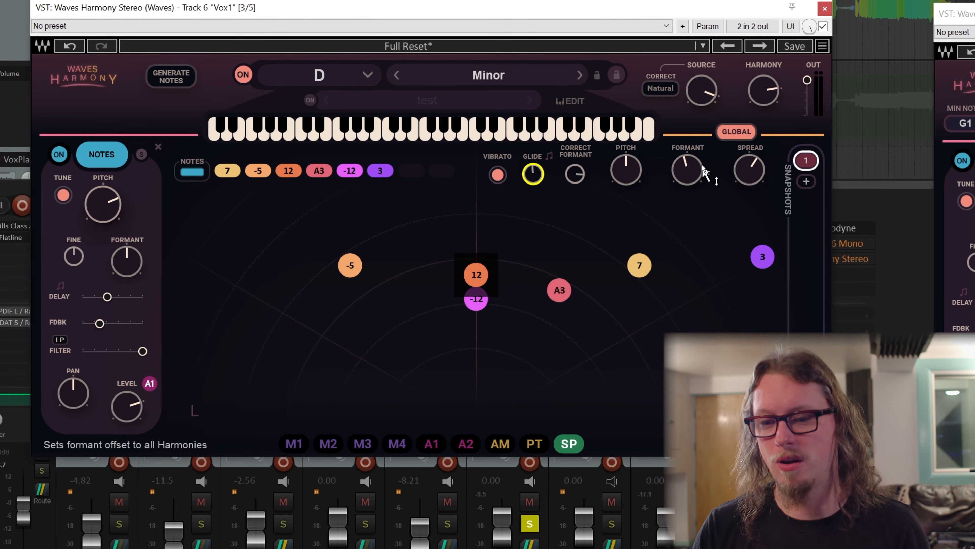
left_click(703, 171)
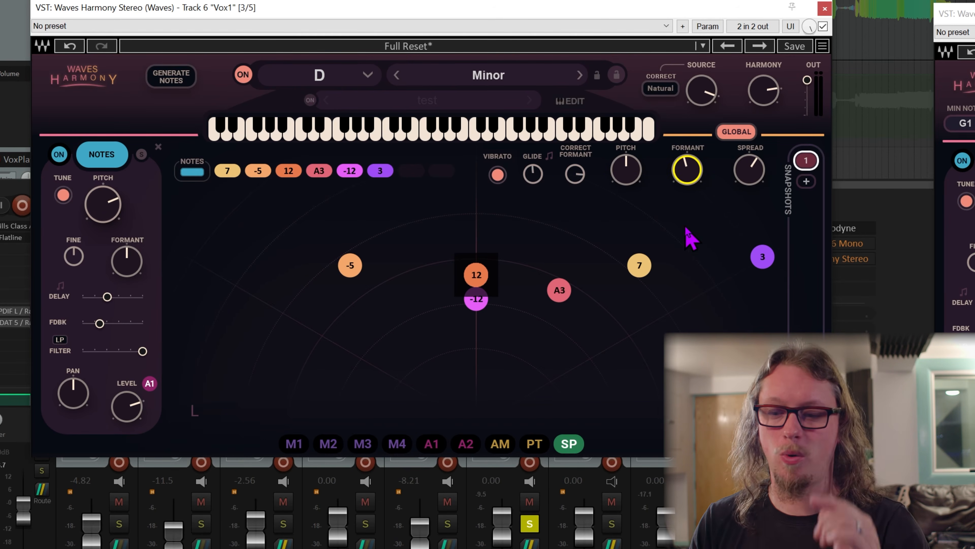
left_click(749, 170)
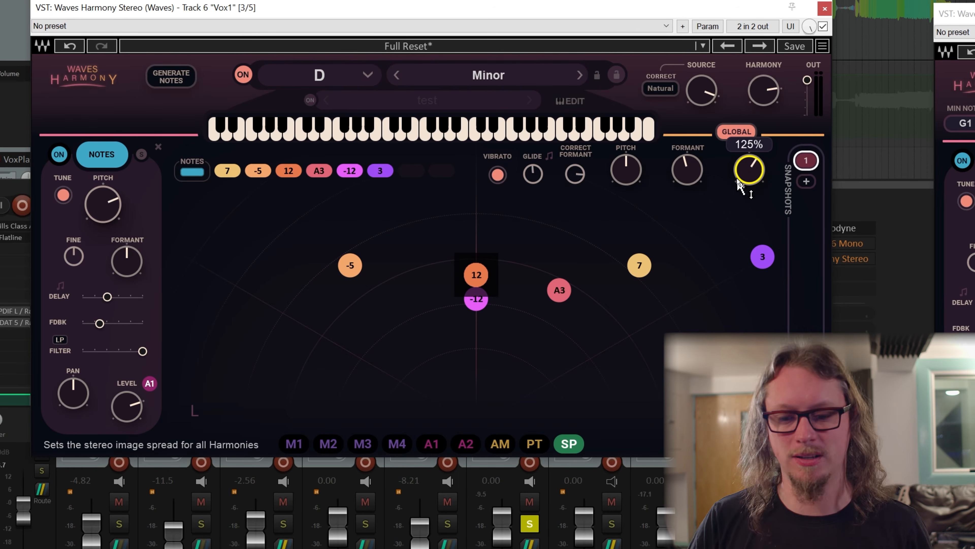
Solo the A3 harmony voice, audition it in playback and release the solo.
left_click(561, 292)
left_click(142, 154)
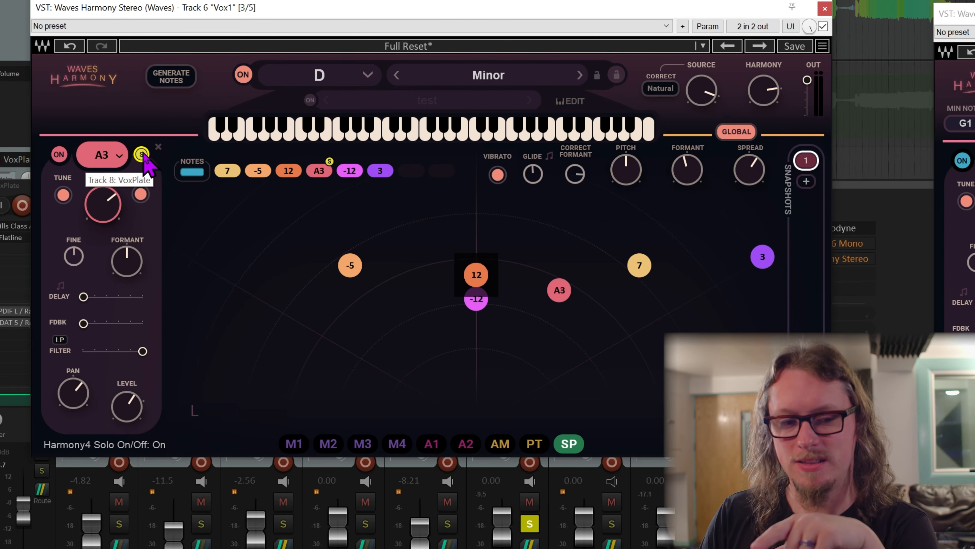
left_click(564, 292)
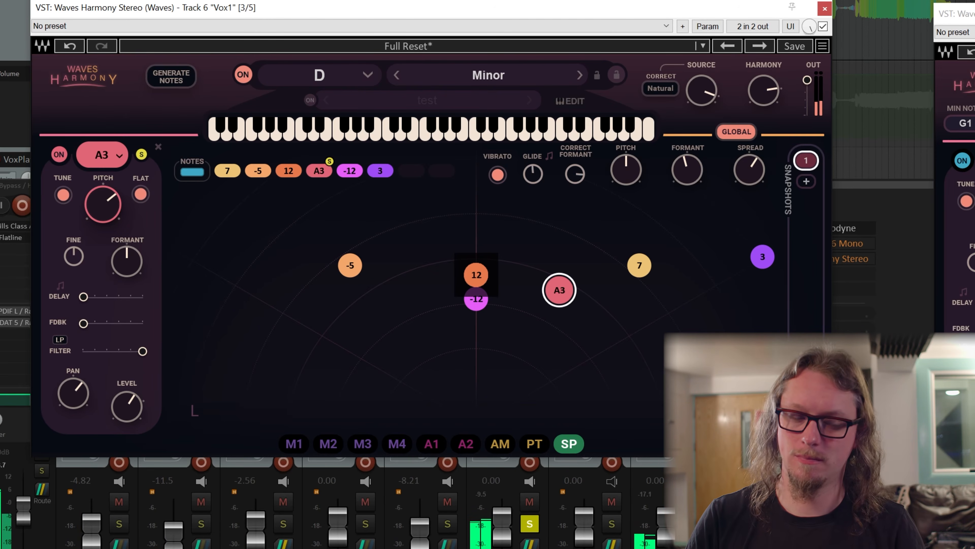
left_click(142, 154)
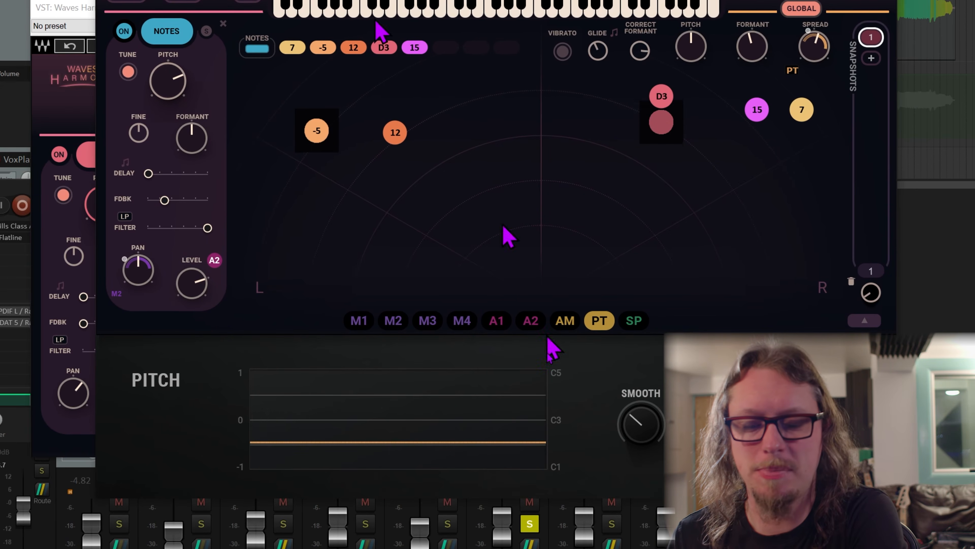
Move the mixer solo from Vox1 to Vox2 and play back the Vox2 harmonies.
left_click(610, 525)
left_click(529, 526)
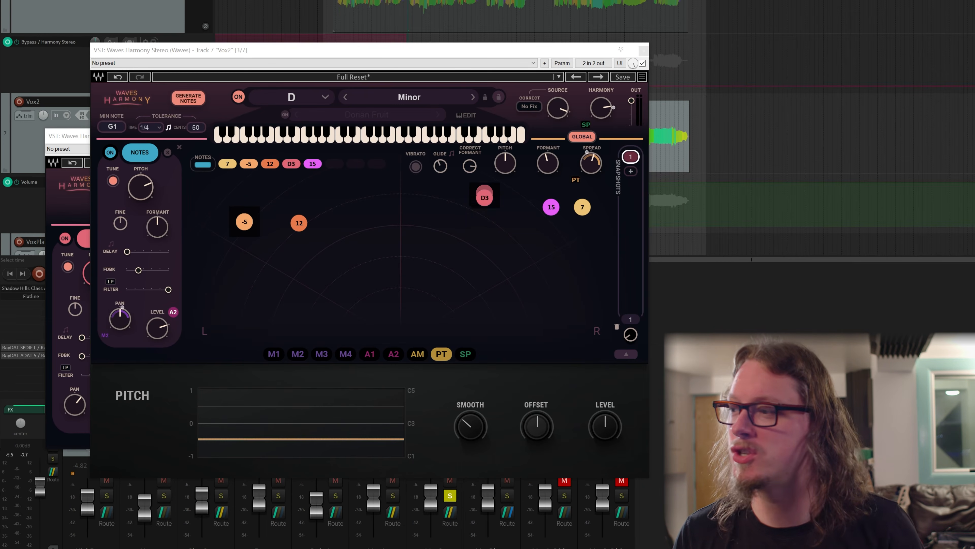
scroll(532, 8, "down", 3)
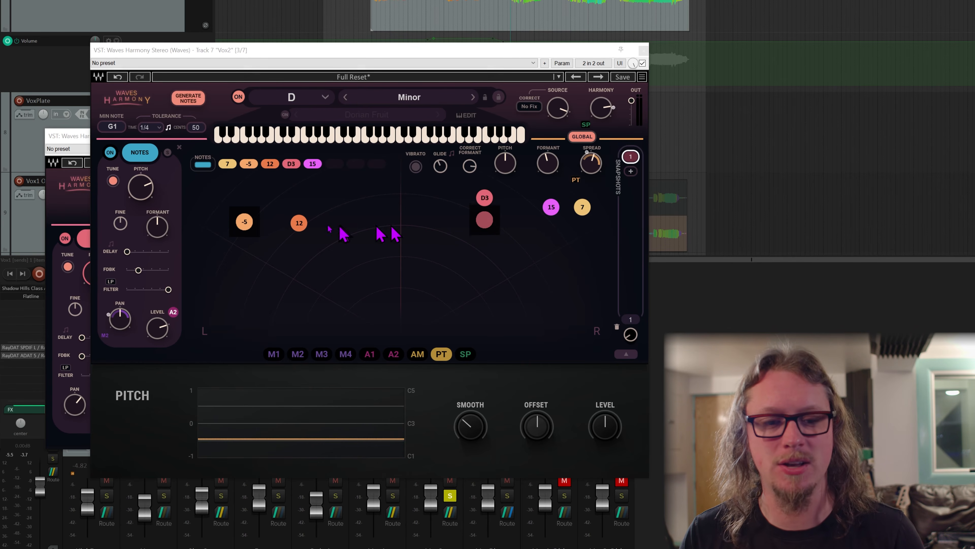
key("space")
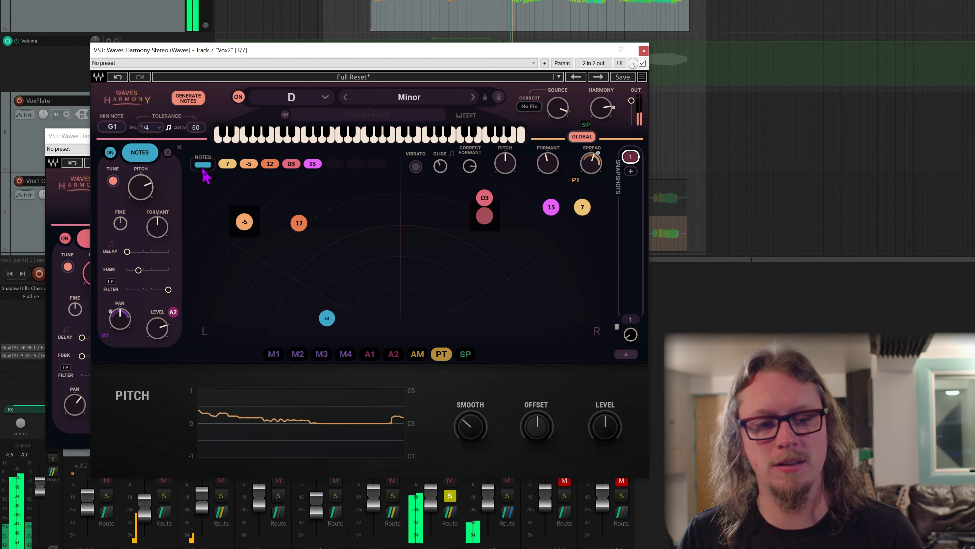
mouse_move(161, 329)
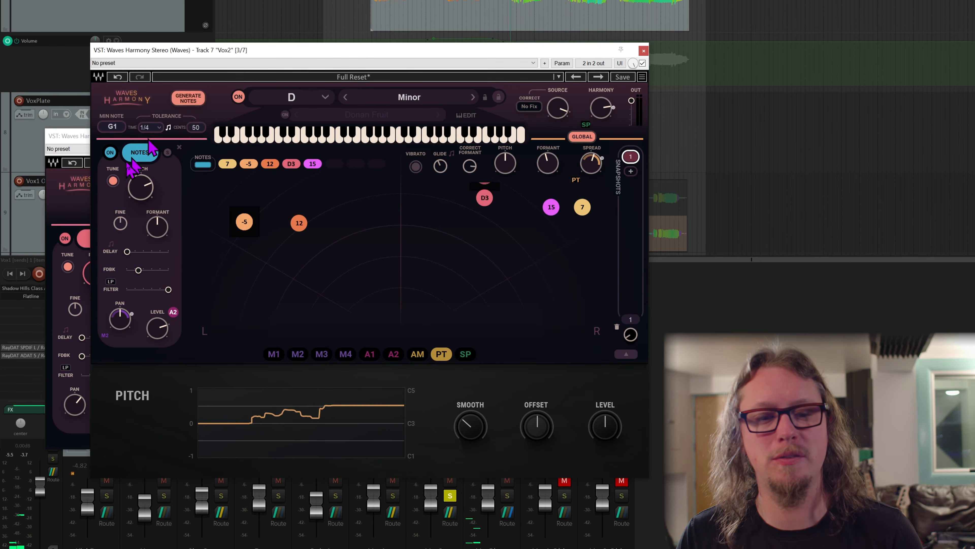
Examine the ADSR 2 envelope on the generated notes' level and the MOD 2 LFO on their pan.
left_click(394, 354)
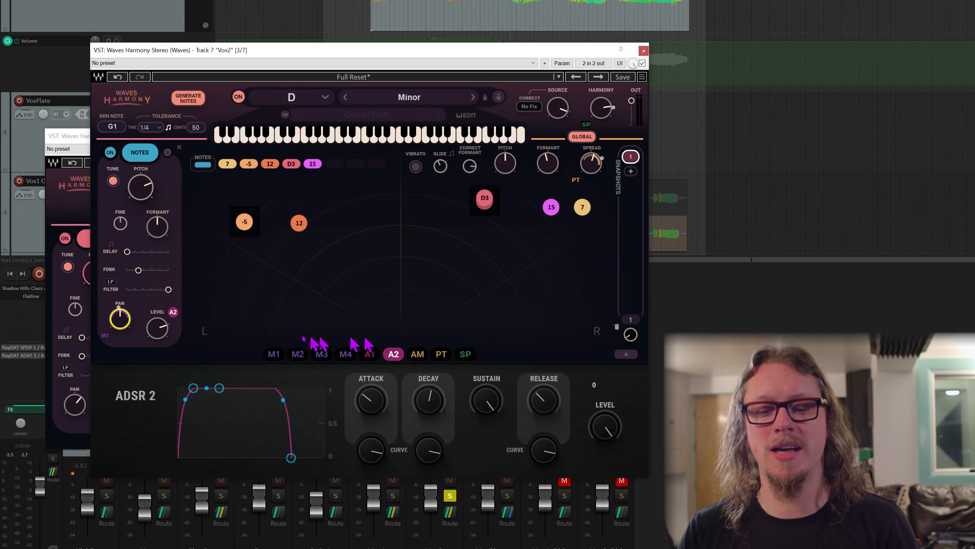
left_click(321, 354)
left_click(298, 354)
left_click(274, 353)
left_click(297, 354)
left_click(322, 354)
left_click(298, 354)
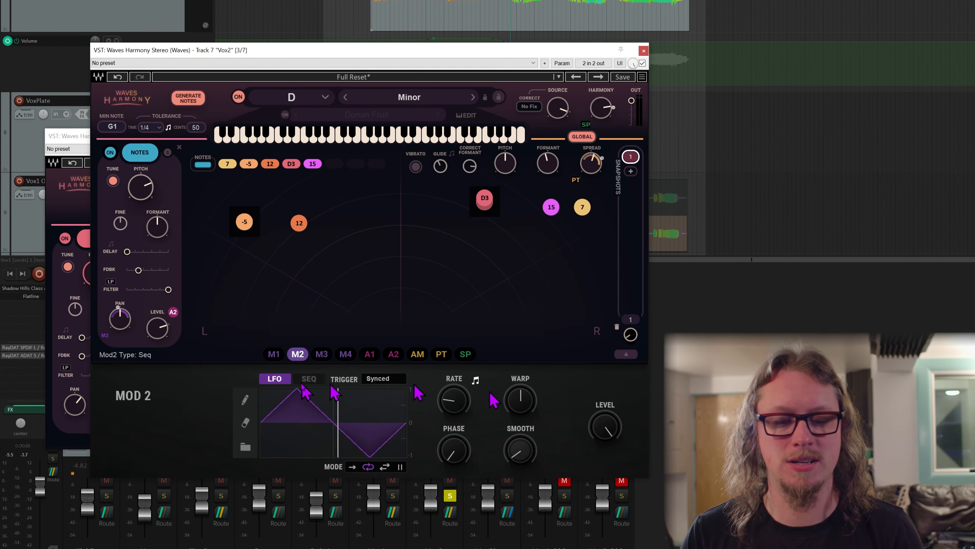
left_click_drag(298, 354, 114, 324)
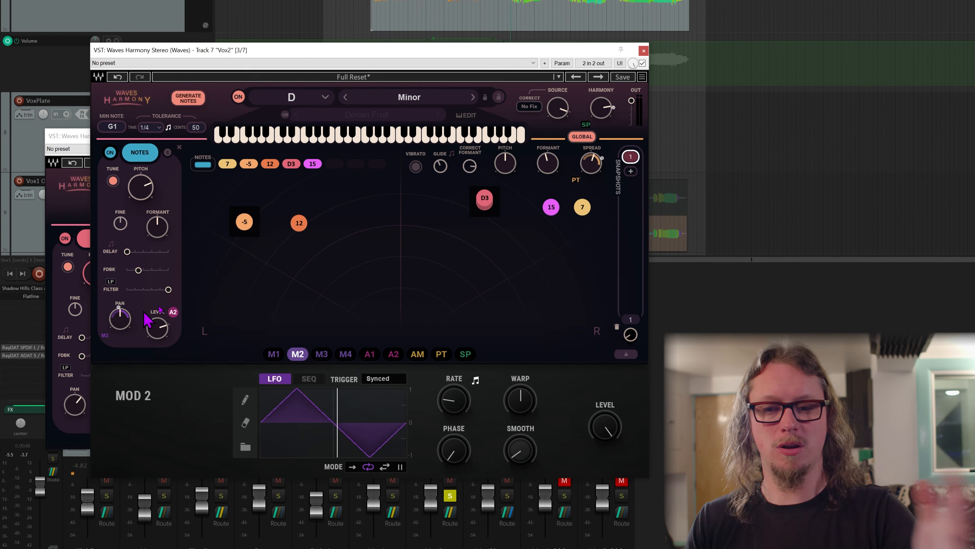
Review the D3 voice with its MOD 1 level modulation, and the Pitch modulator assigned to the global Spread.
left_click(485, 197)
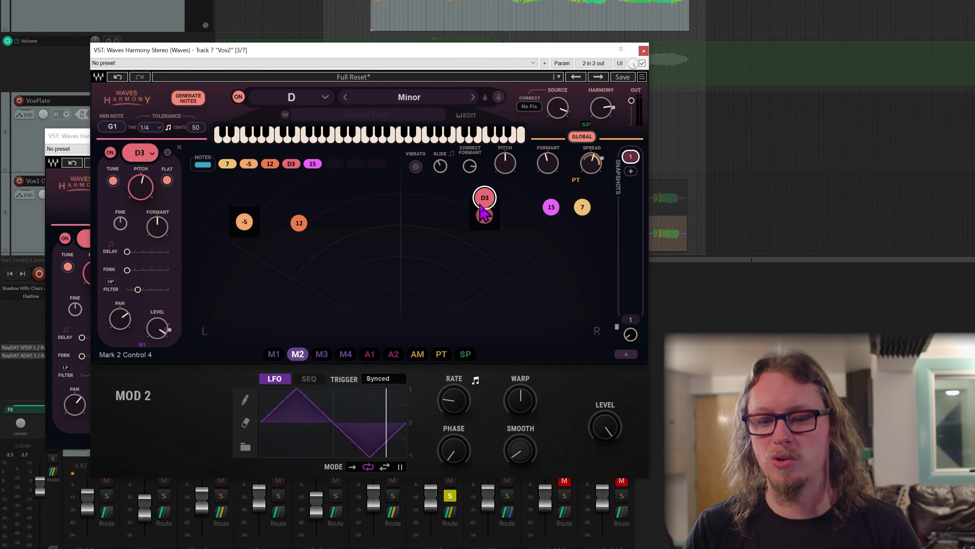
left_click(274, 353)
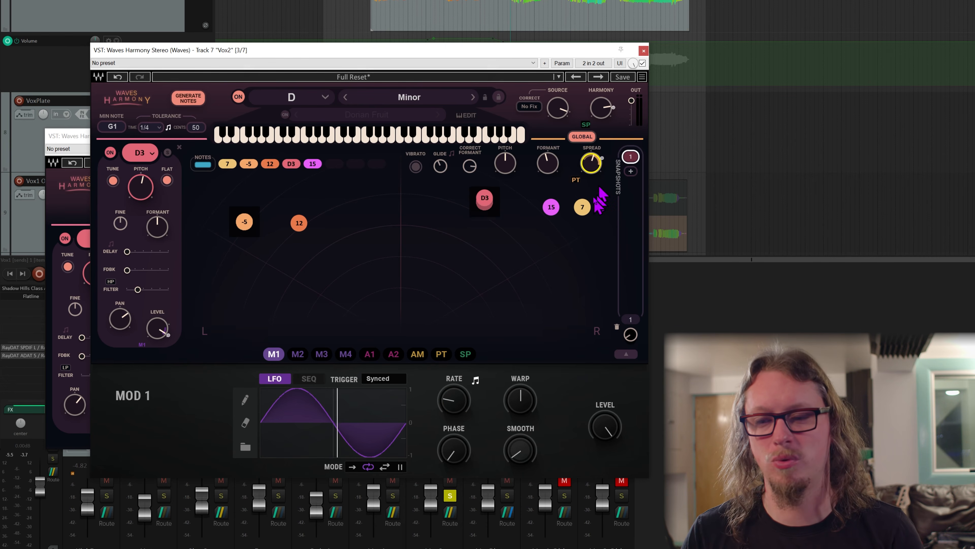
left_click(441, 353)
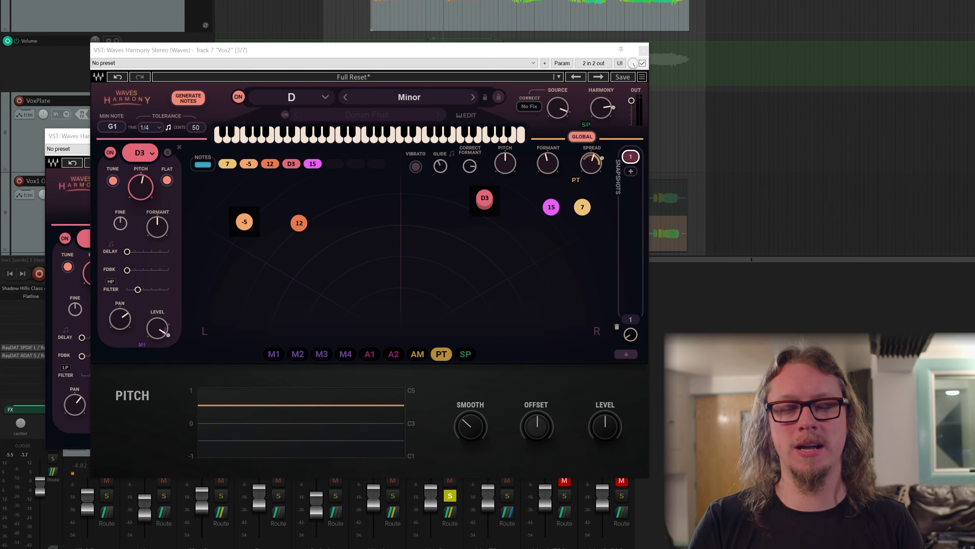
Play back two passages of Vox2 to hear the pitch-driven spread and generated notes, stopping after each.
key("space")
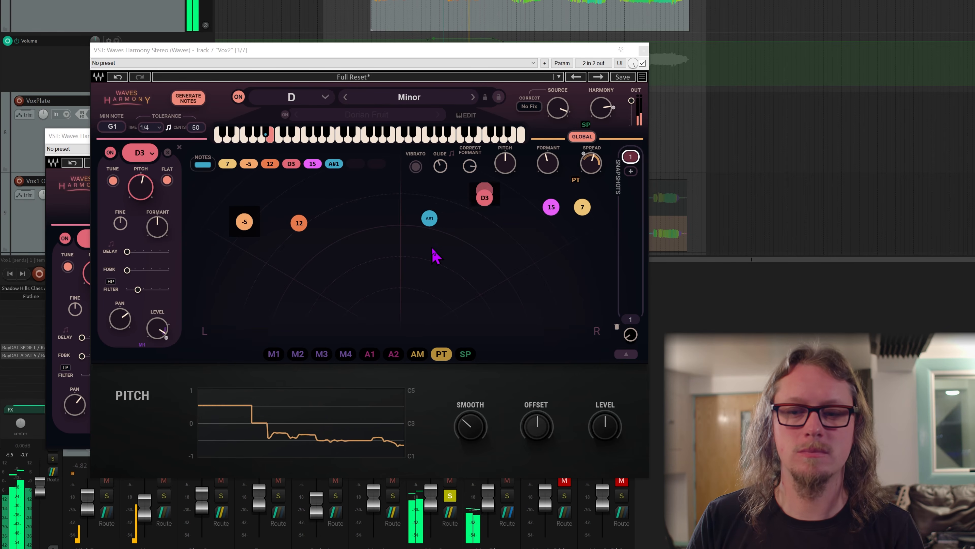
key("space")
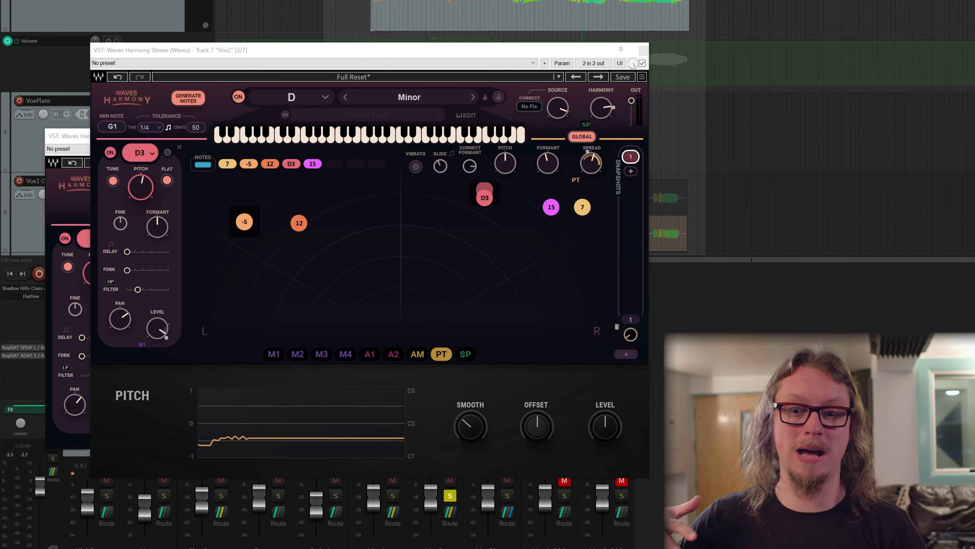
key("space")
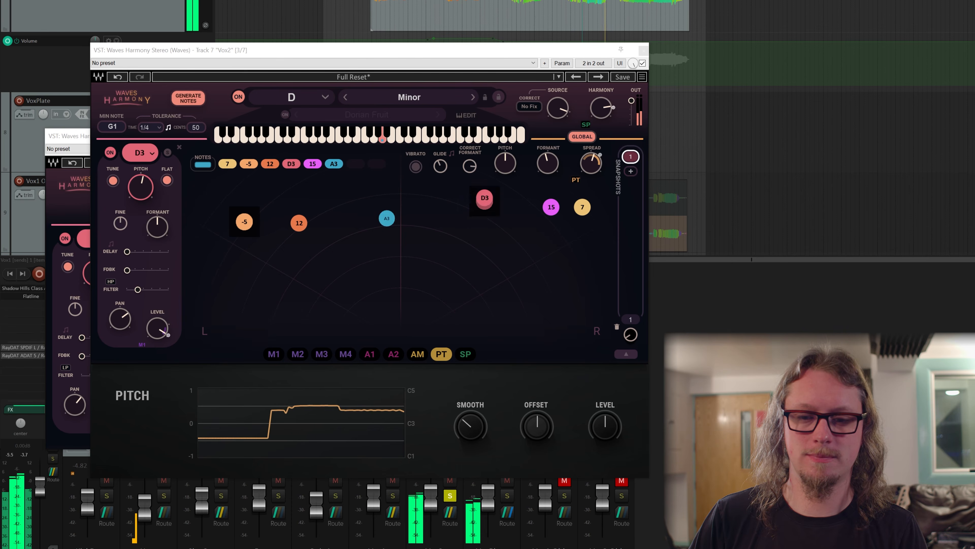
key("space")
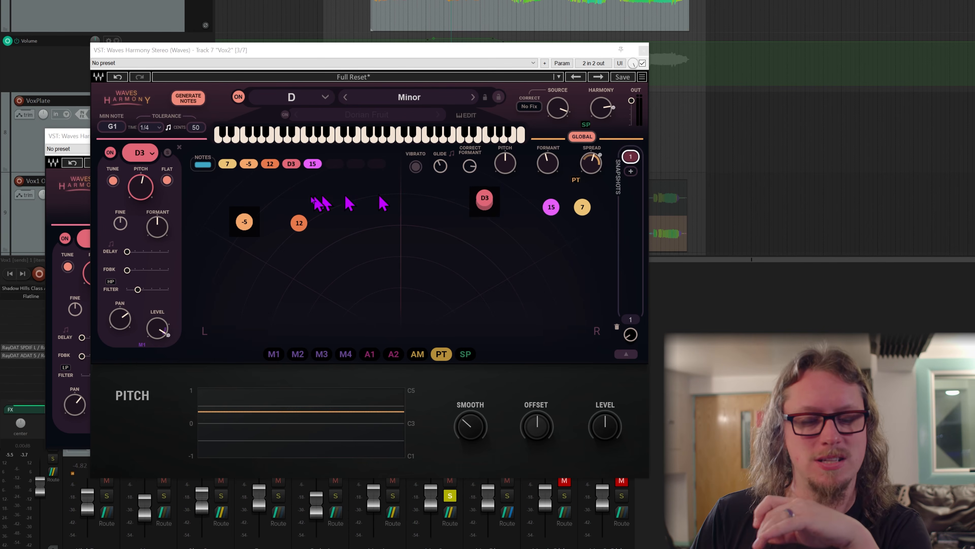
Check Vox2's 12 voice, bring the Vox1 Harmony window to the front and close the Vox2 one.
left_click(276, 166)
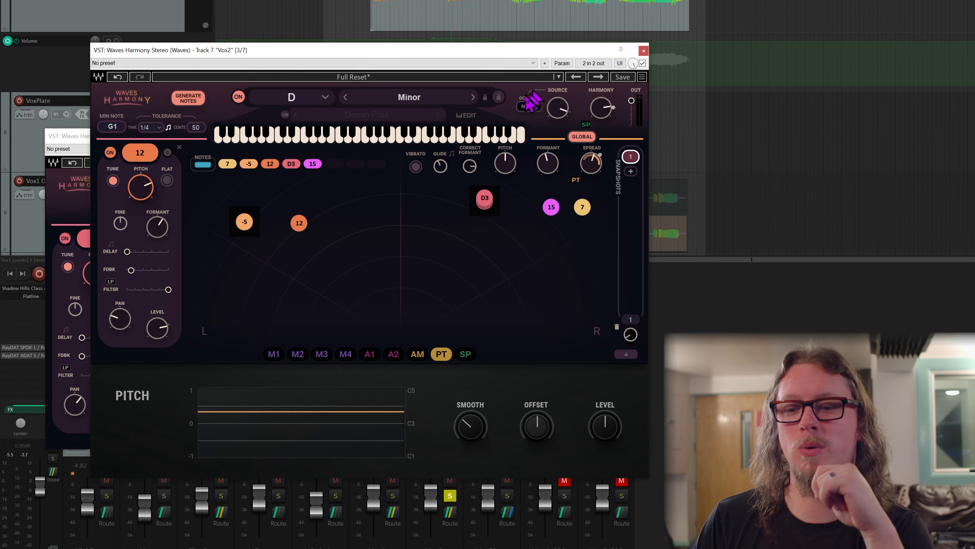
left_click_drag(79, 141, 67, 129)
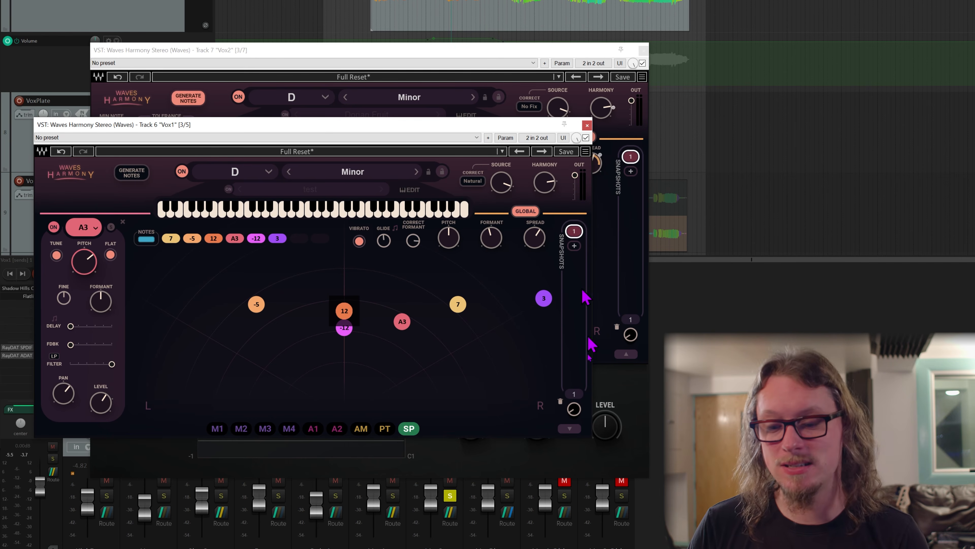
left_click(642, 49)
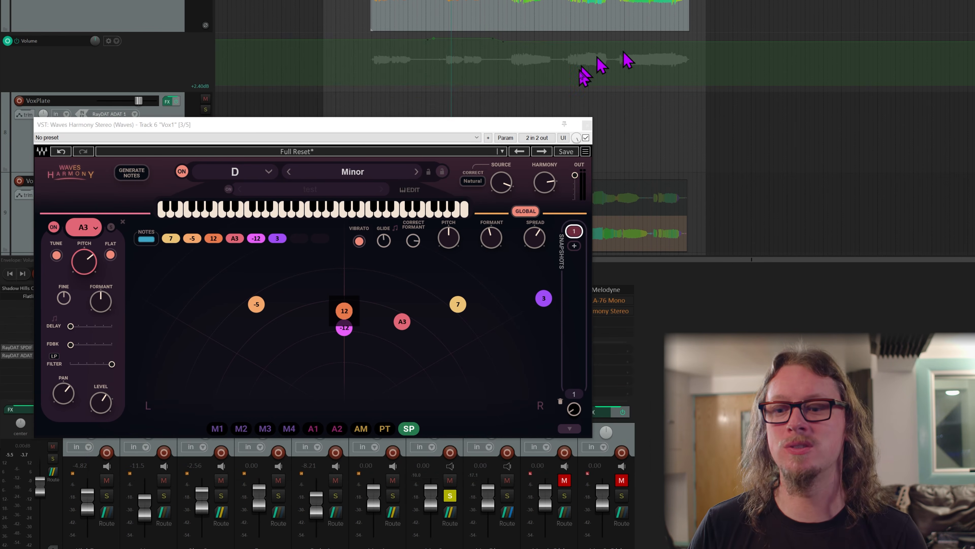
Close the Vox1 Harmony window, open Vox2's effects chain and inspect its Waves Tune LT settings.
left_click(587, 125)
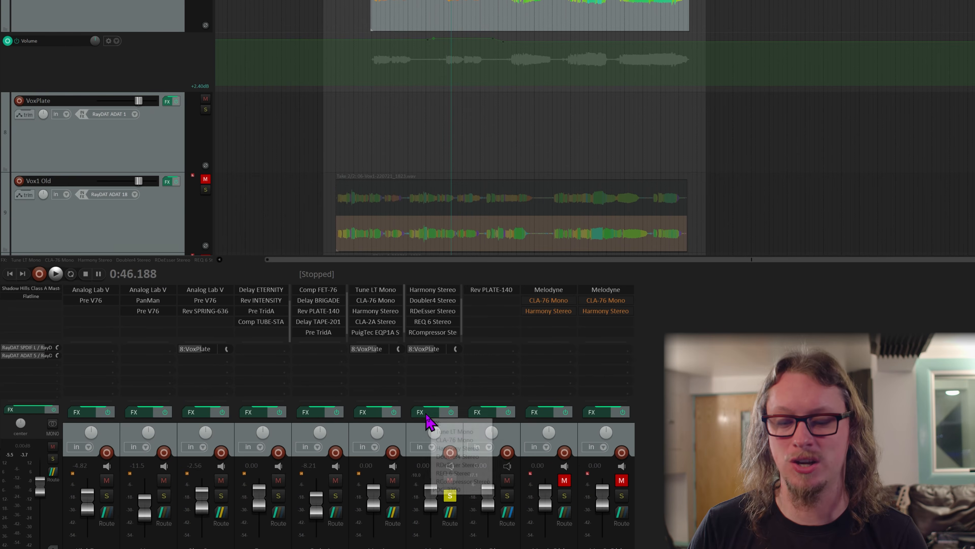
left_click(418, 412)
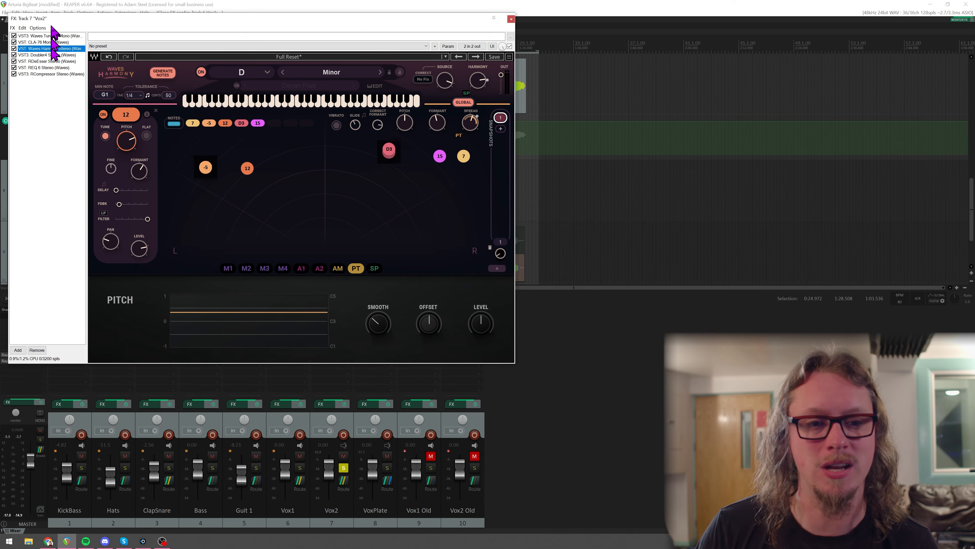
left_click(52, 36)
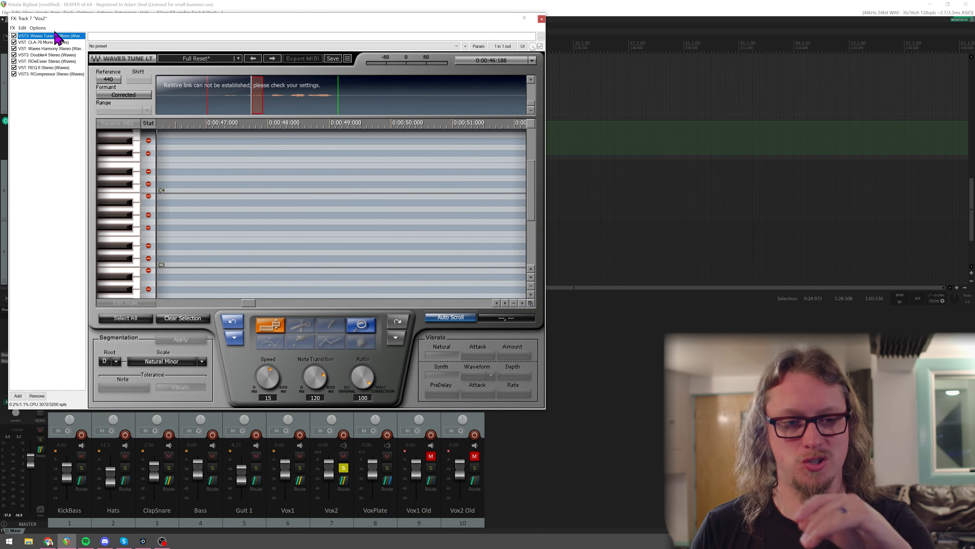
Review the REQ 6 and RCompressor at the end of Vox2's effects chain, and close the chain window.
left_click(49, 75)
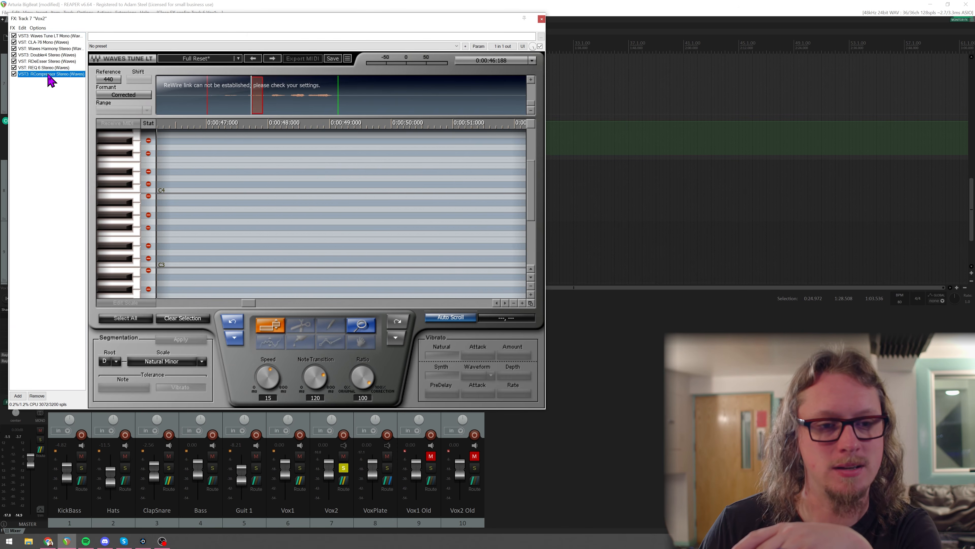
left_click(44, 68)
left_click(44, 73)
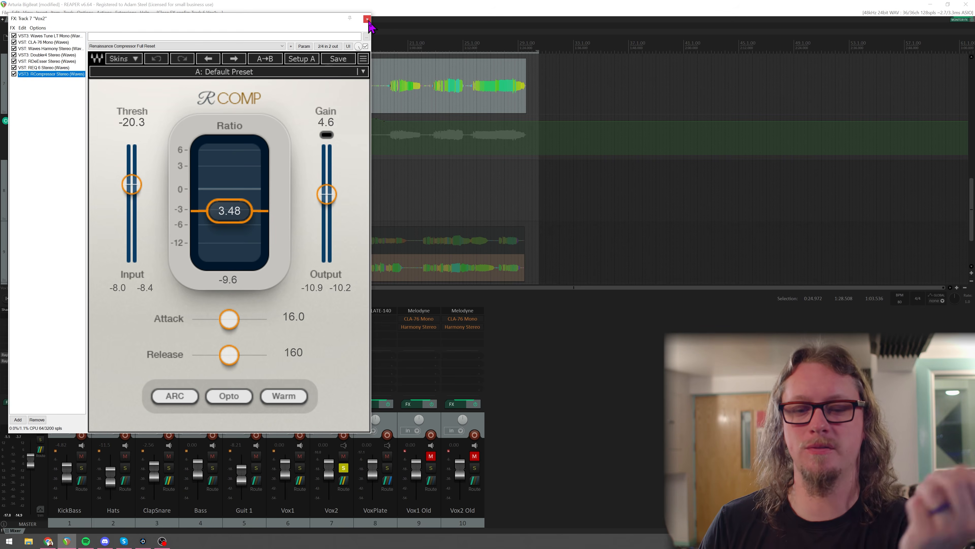
left_click(368, 19)
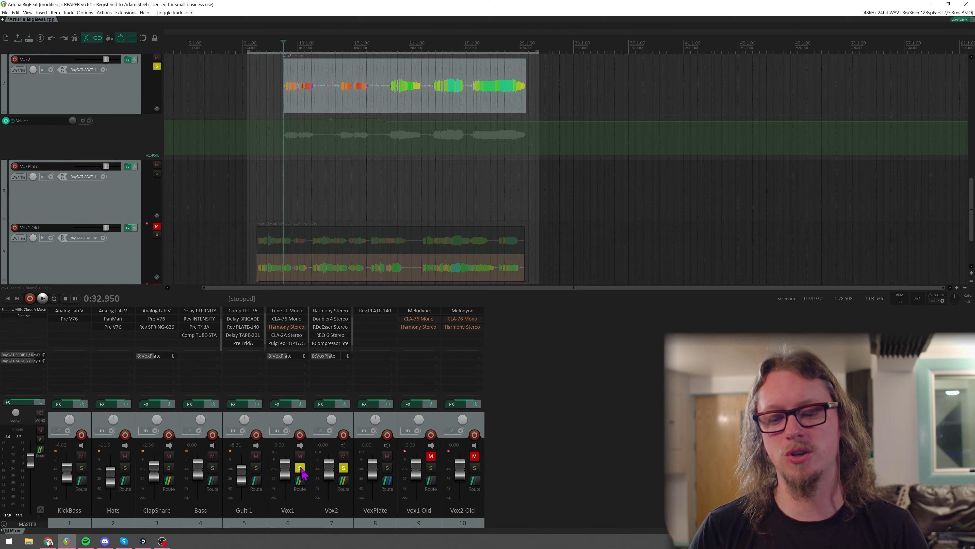
Play the soloed Vox1 and Vox2 tracks together from 0:32.950 to hear their combined harmonies, and stop playback.
key("space")
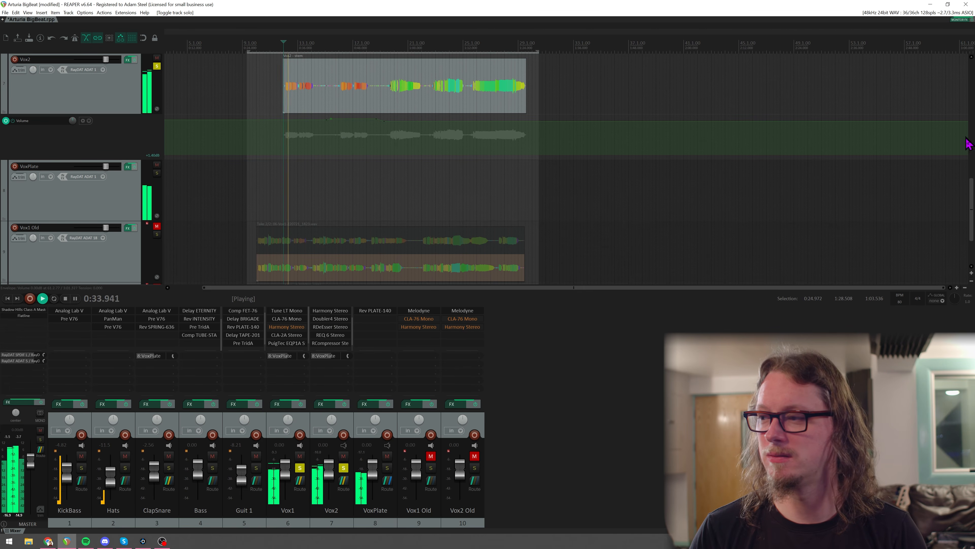
scroll(967, 153, "up", 3)
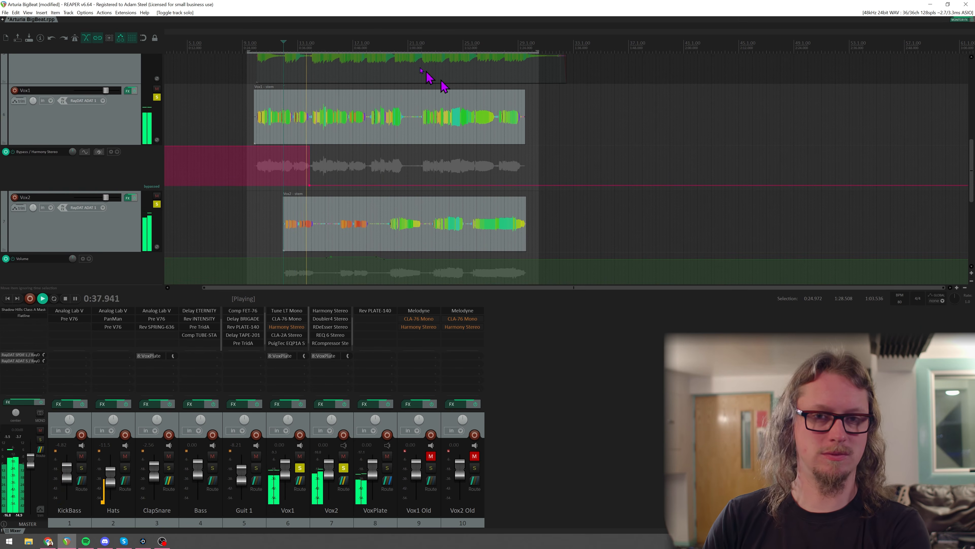
key("space")
Play the soloed vocals from 1:05.934, unsolo all tracks to hear the full mix, and stop playback.
left_click(443, 37)
key("space")
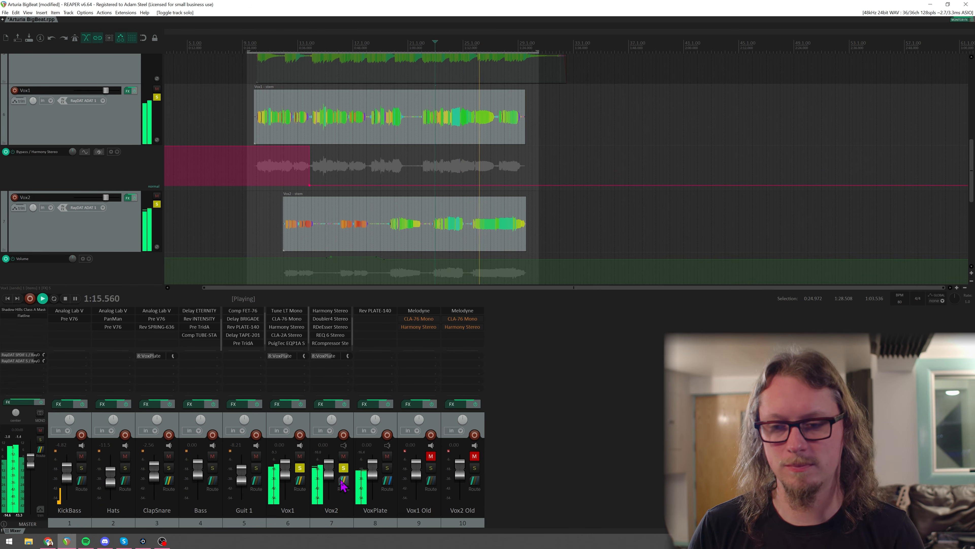
left_click(344, 467)
key("space")
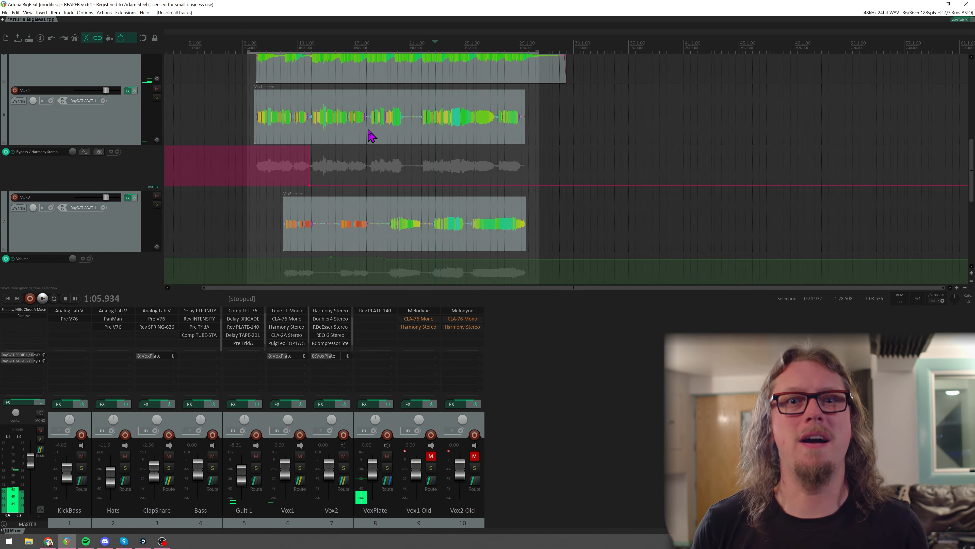